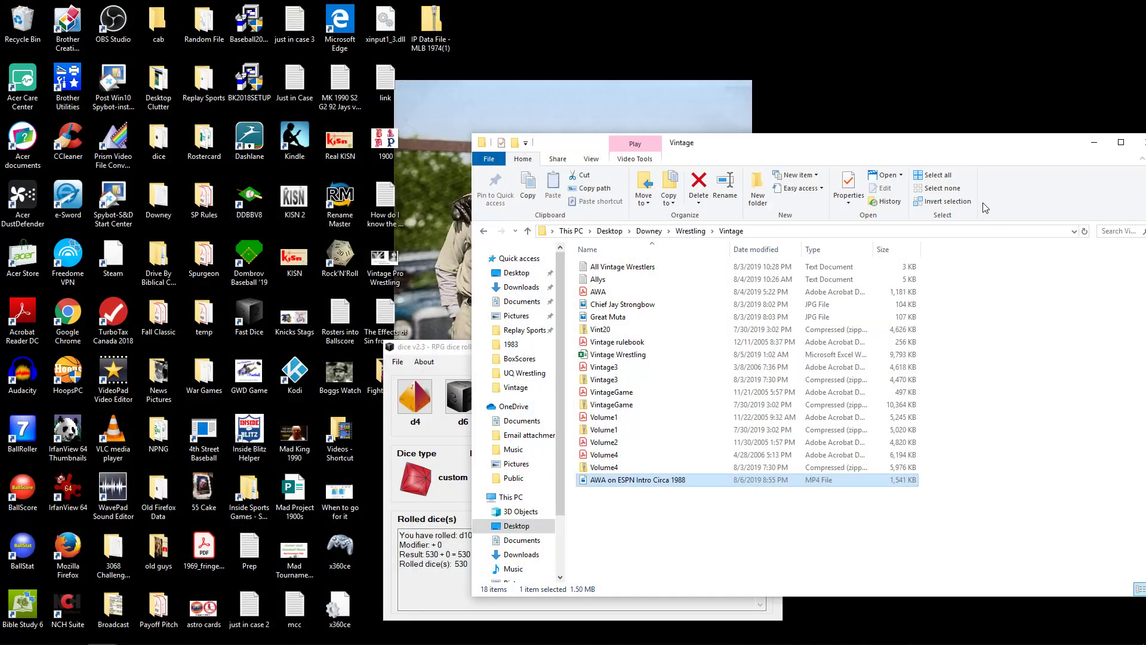
# Step: Bring the Vintage Wrestling workbook to the front from the taskbar
pyautogui.moveTo(860, 644)
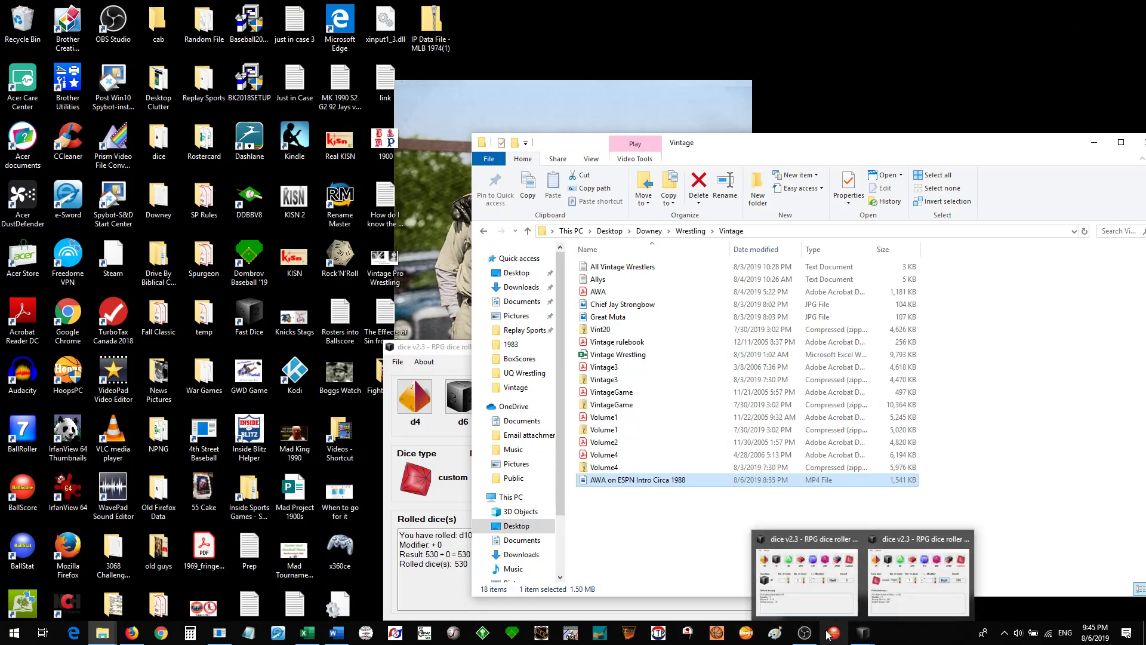
pyautogui.moveTo(297, 640)
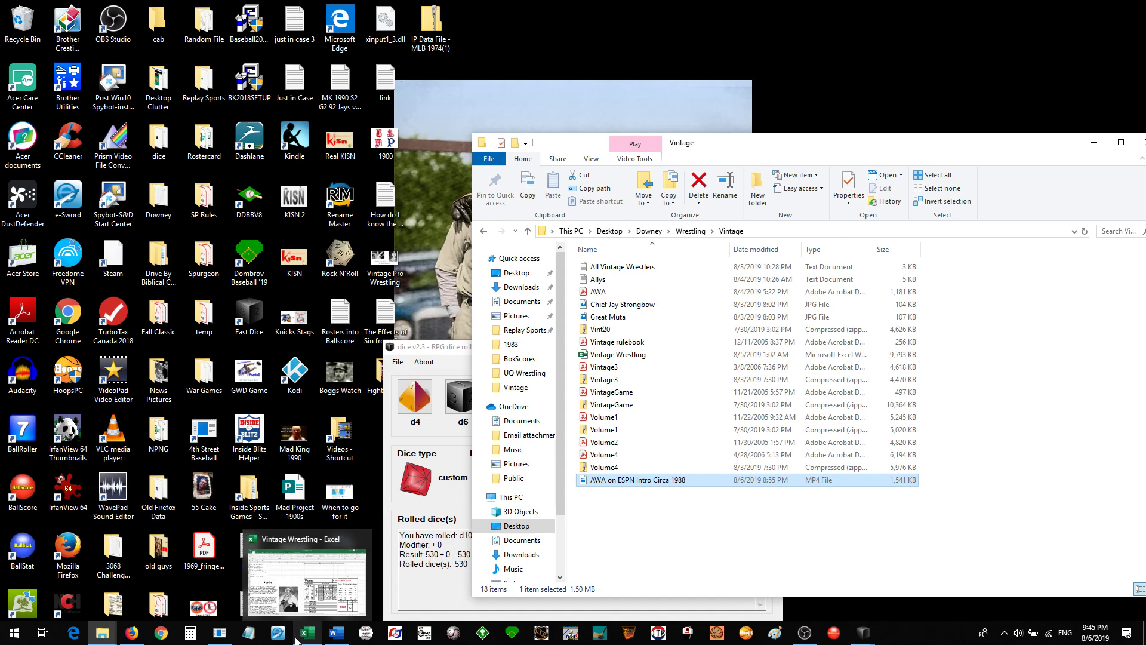
pyautogui.moveTo(222, 636)
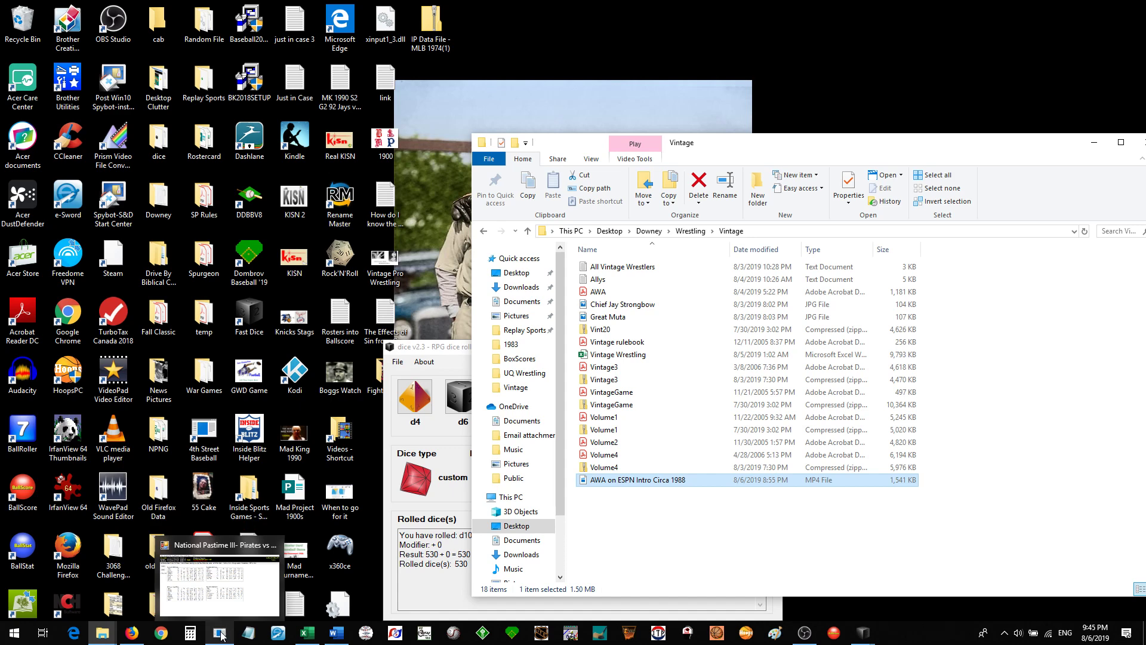
pyautogui.click(307, 632)
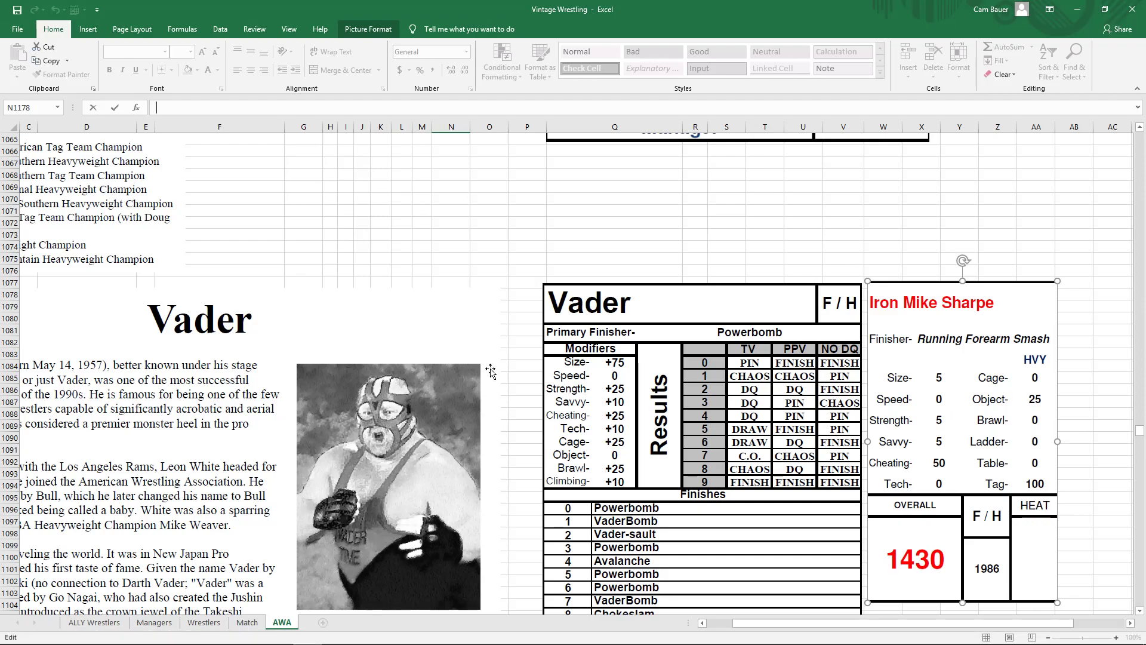
# Step: Scroll the AWA sheet to review Terry Taylor's and Vader's cards, including Vader's 2450 rating
pyautogui.scroll(9, 493, 373)
pyautogui.scroll(20, 501, 376)
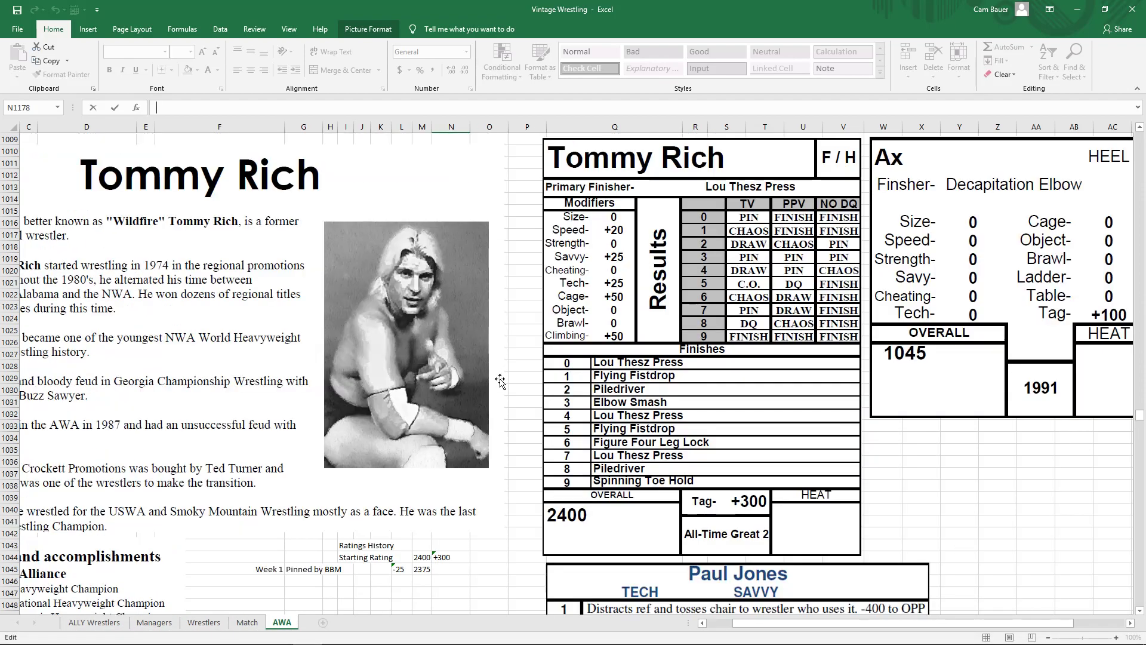
pyautogui.scroll(20, 499, 384)
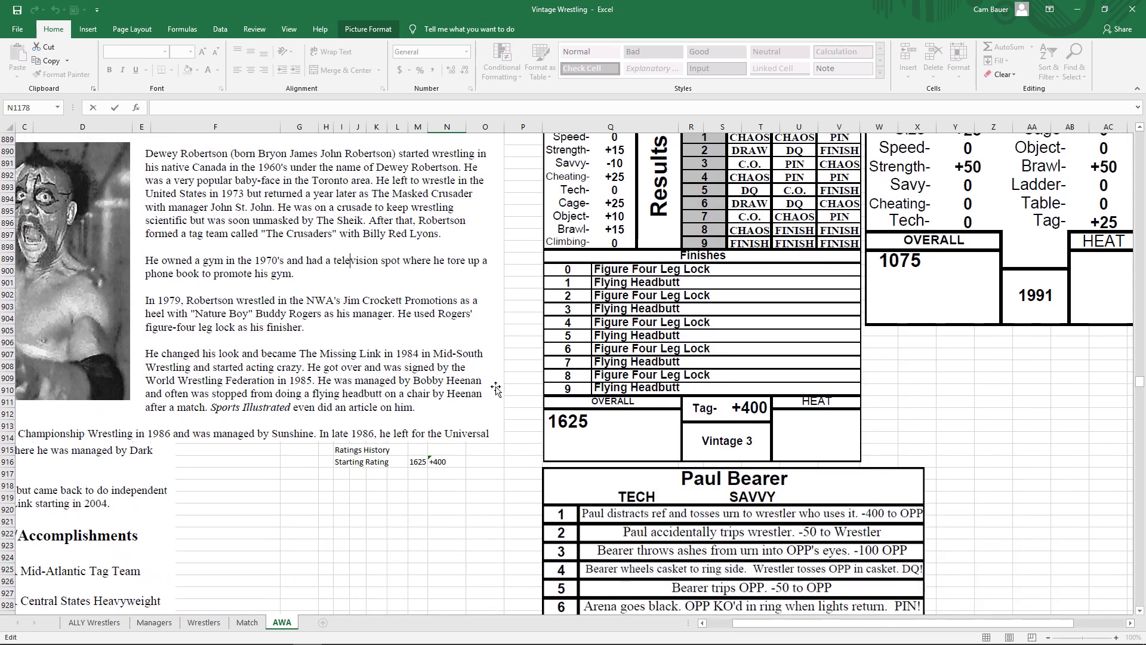
pyautogui.scroll(1, 495, 387)
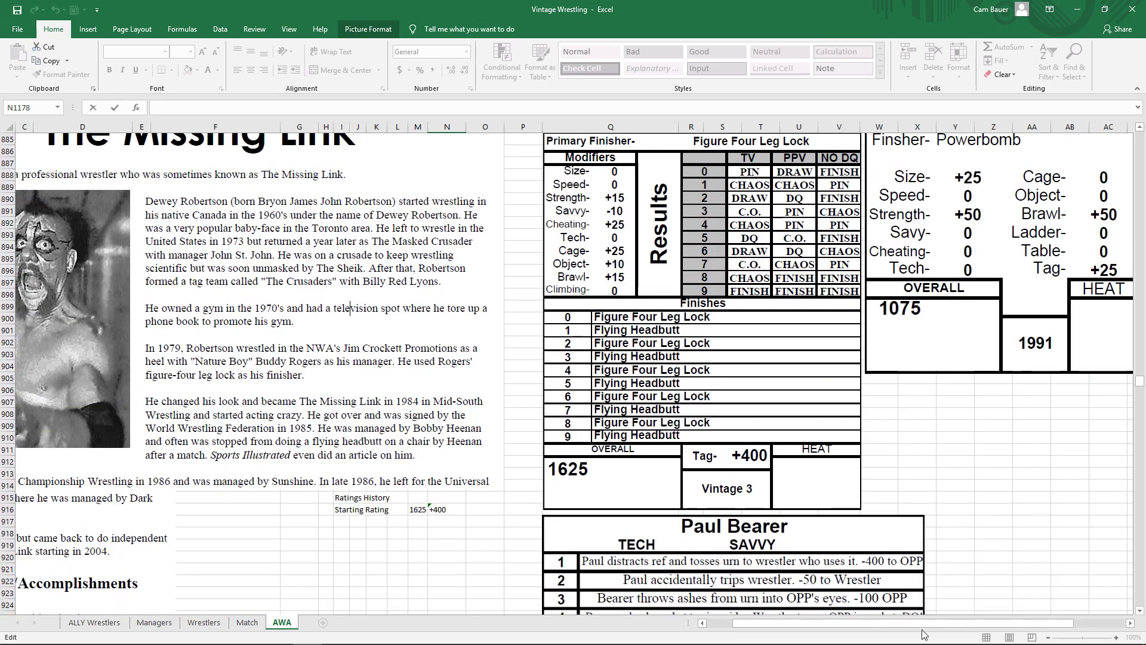
pyautogui.moveTo(919, 623); pyautogui.dragTo(883, 627)
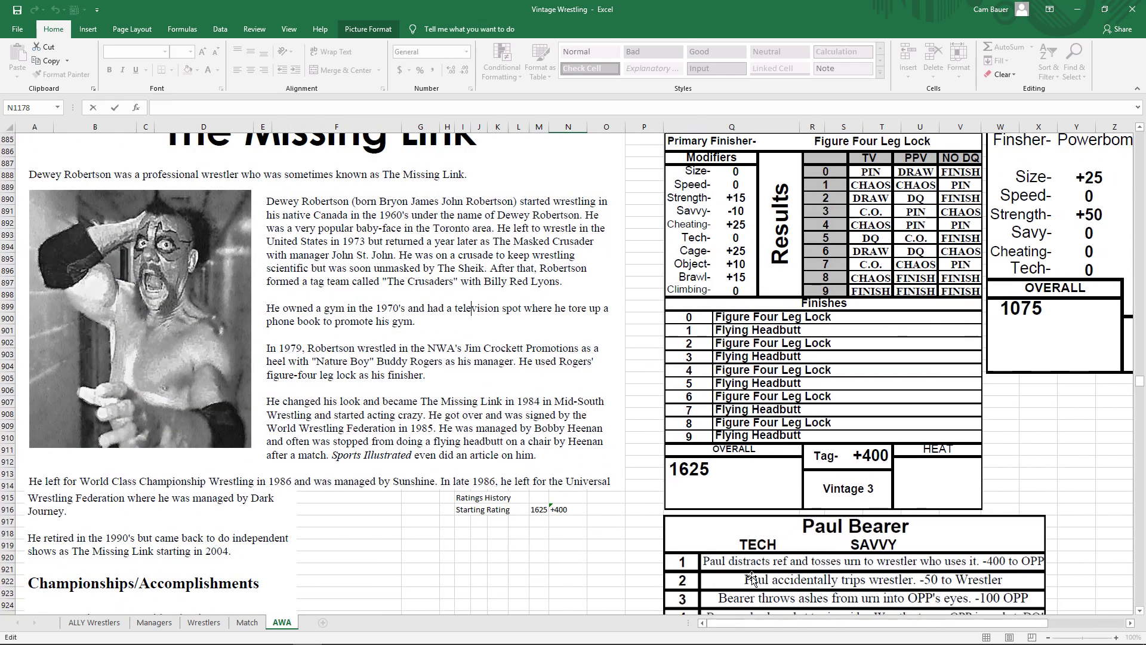
pyautogui.scroll(13, 519, 508)
pyautogui.scroll(12, 521, 508)
pyautogui.scroll(-1, 521, 509)
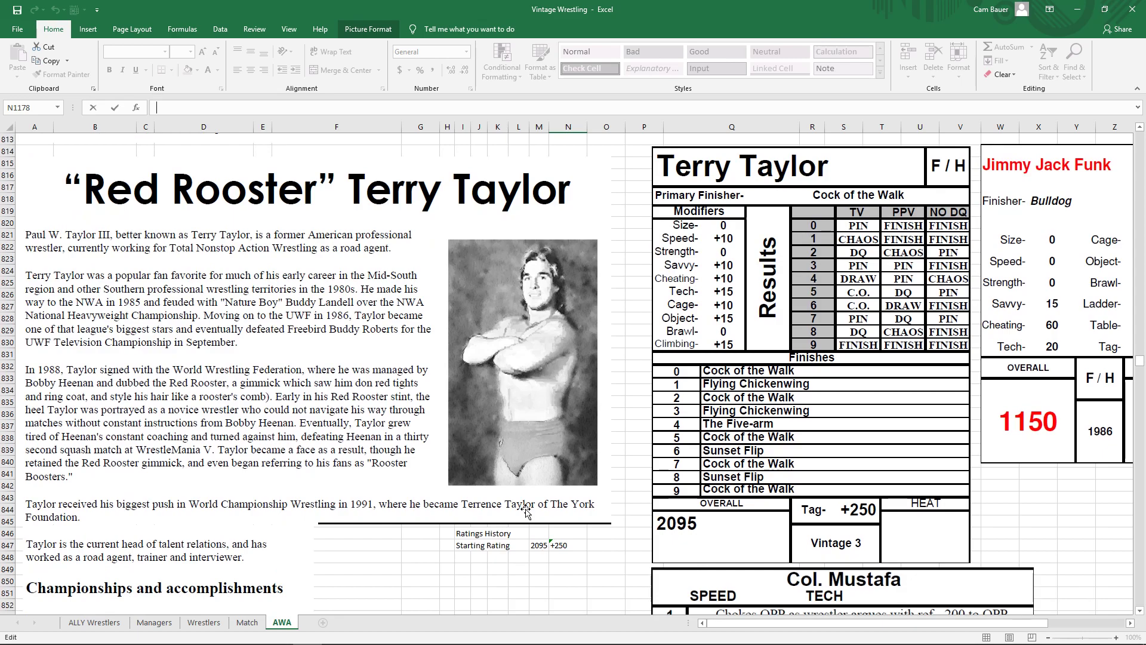
pyautogui.scroll(-20, 525, 511)
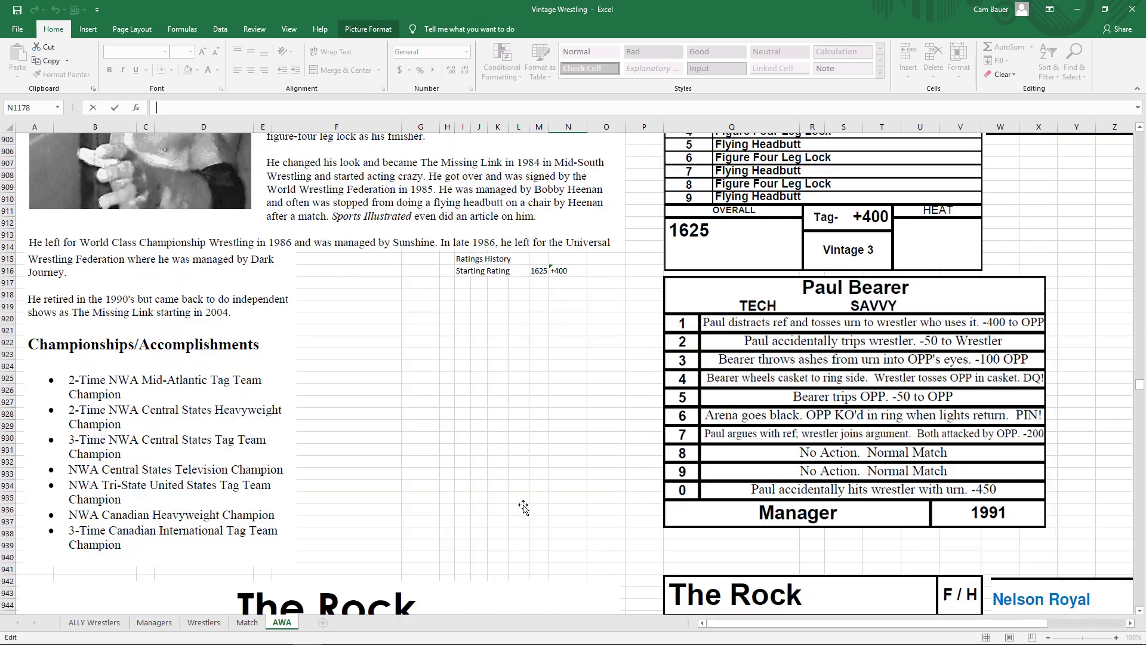
pyautogui.scroll(-20, 519, 504)
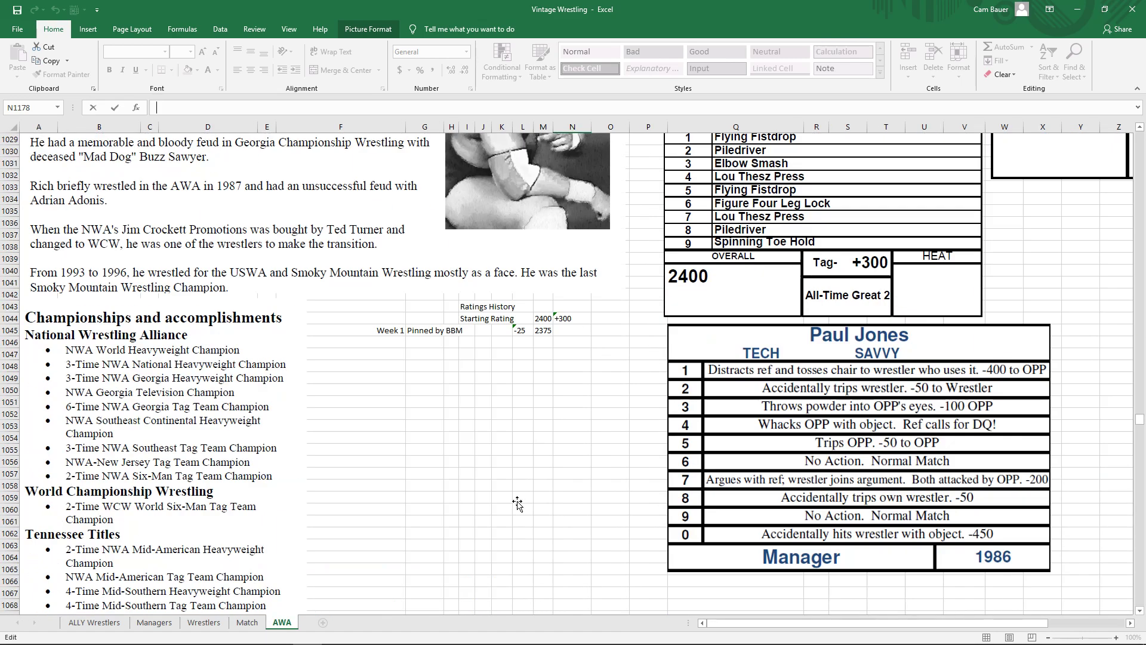
pyautogui.scroll(-9, 517, 503)
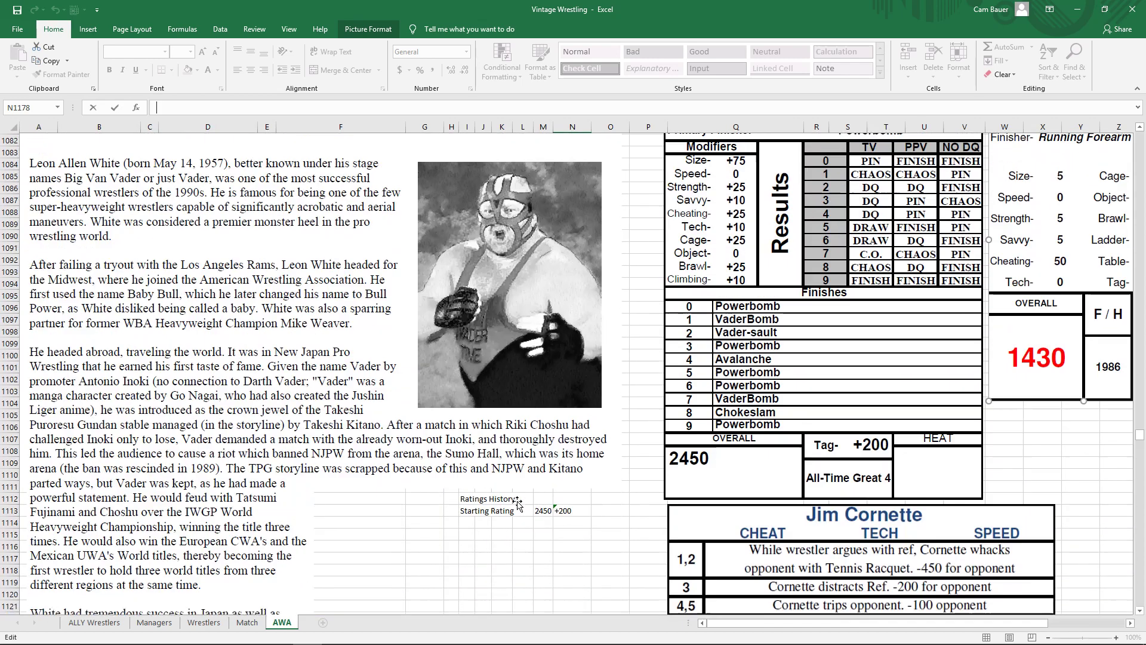
pyautogui.scroll(1, 517, 503)
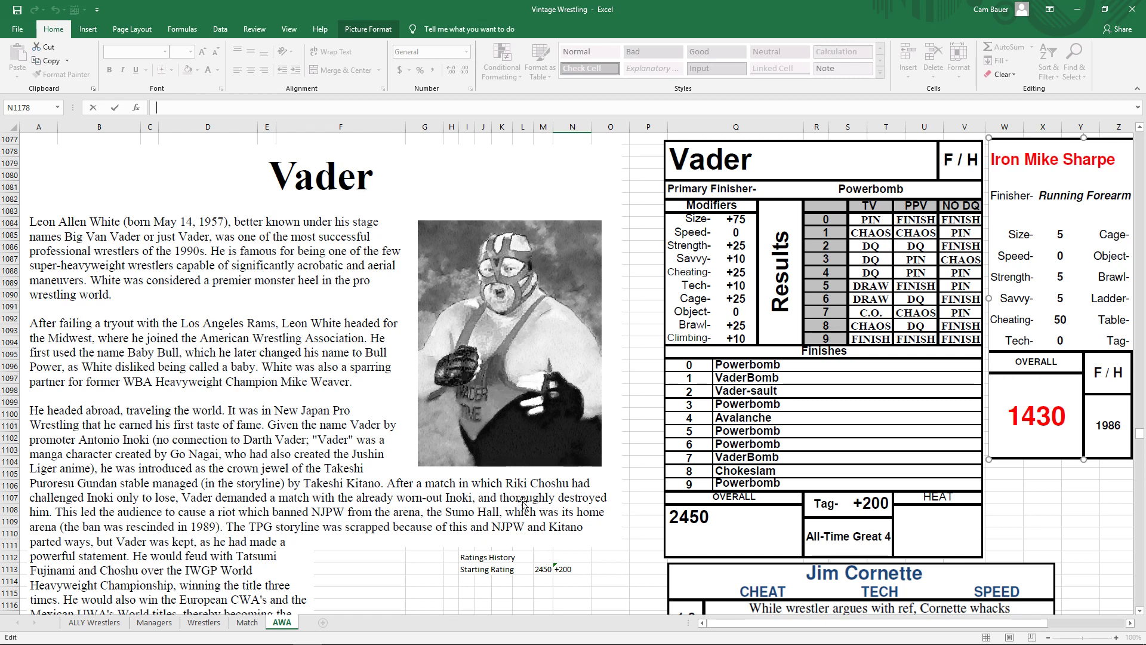
# Step: Scroll the AWA sheet up to Terry Taylor's card with its 2095 Overall rating
pyautogui.scroll(11, 520, 503)
pyautogui.scroll(20, 525, 501)
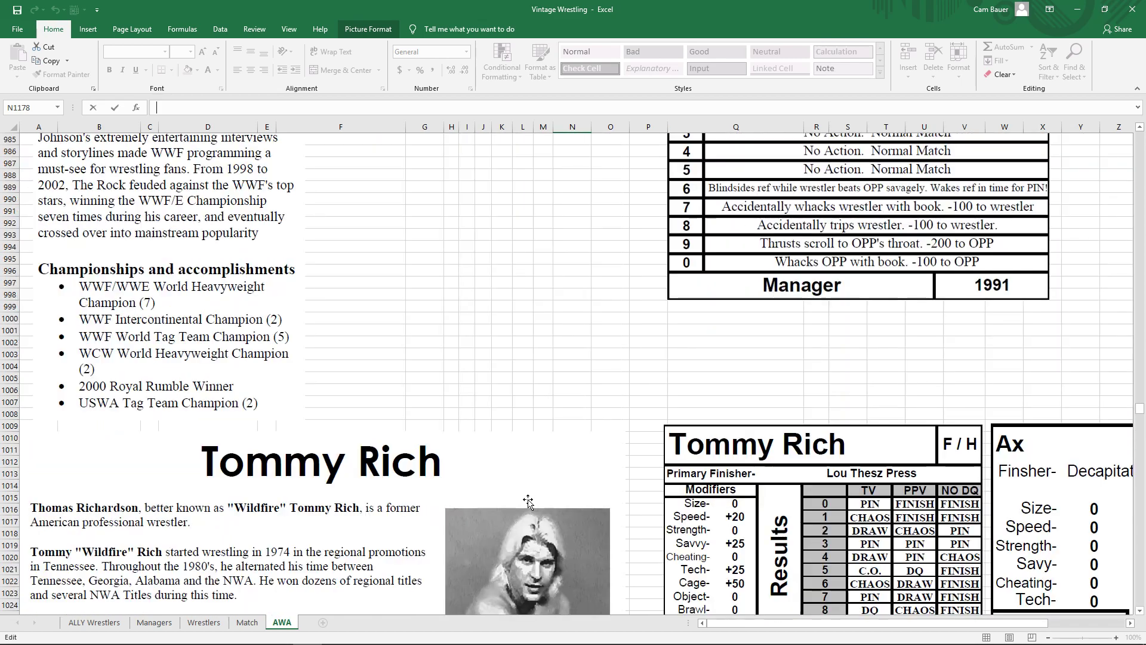
pyautogui.scroll(20, 531, 500)
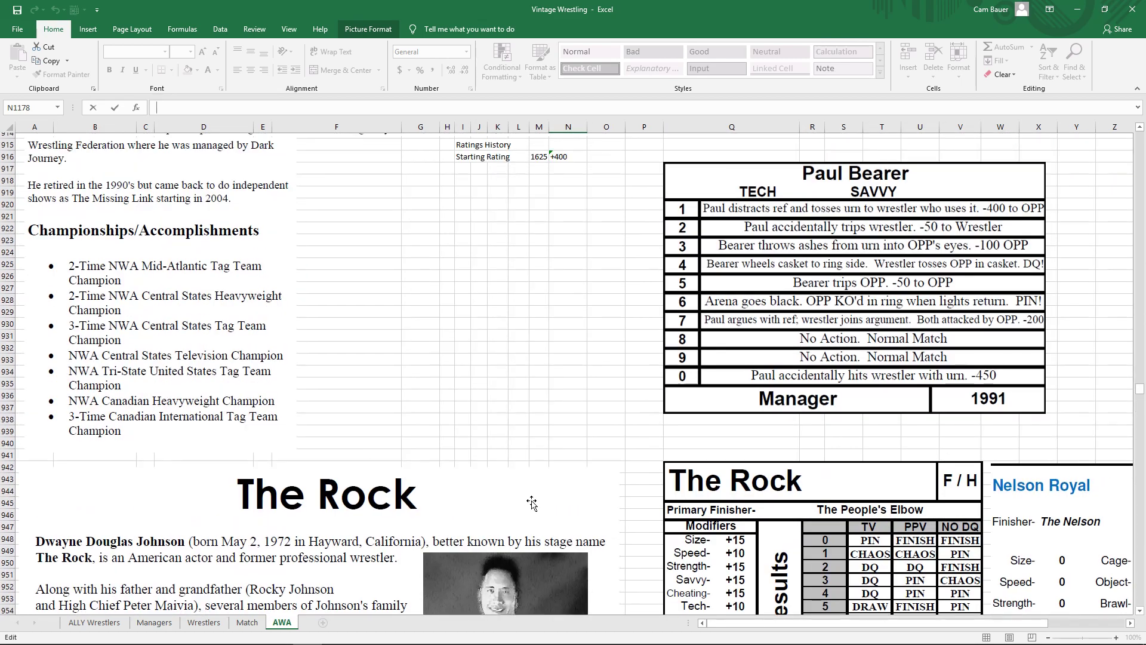
pyautogui.scroll(17, 532, 503)
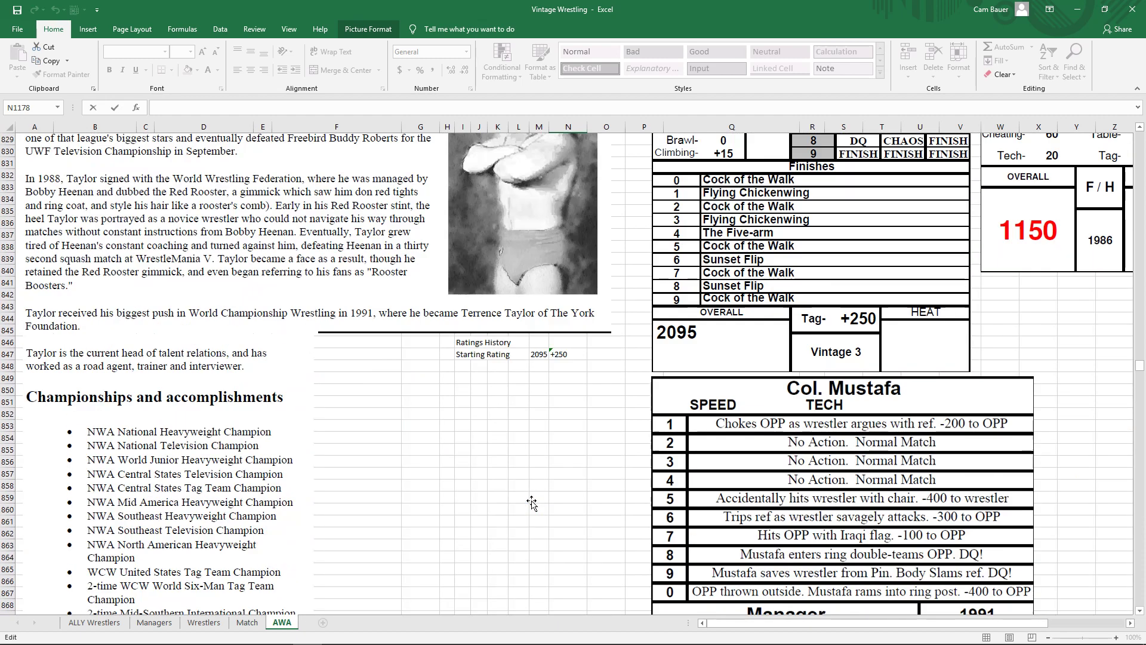
pyautogui.scroll(-1, 532, 502)
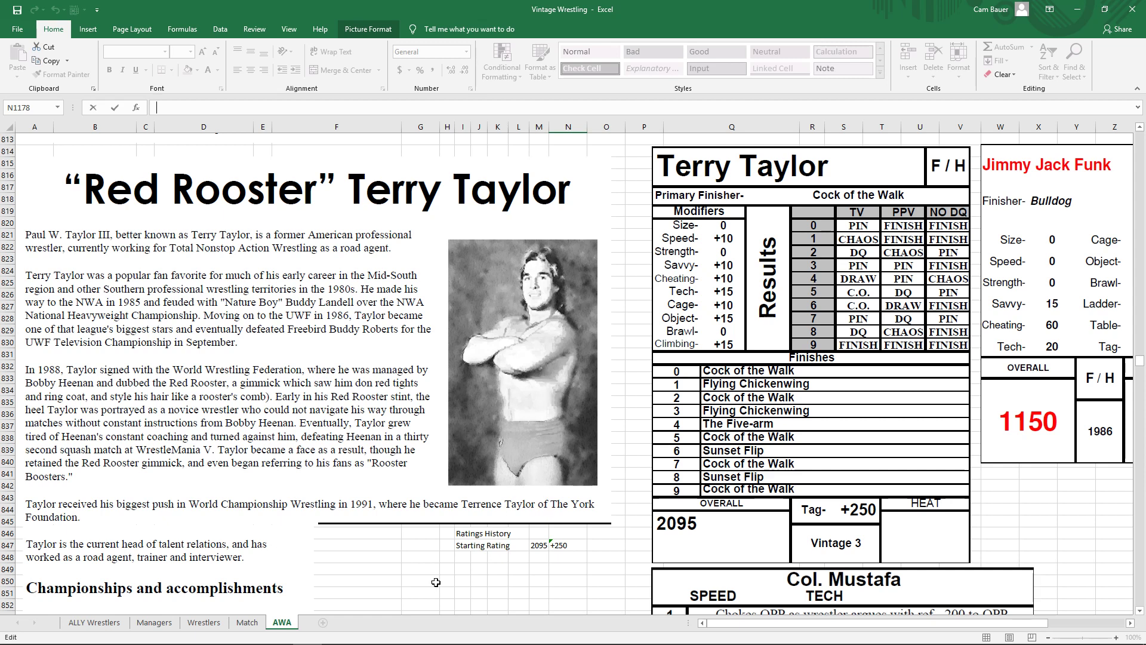
pyautogui.click(246, 623)
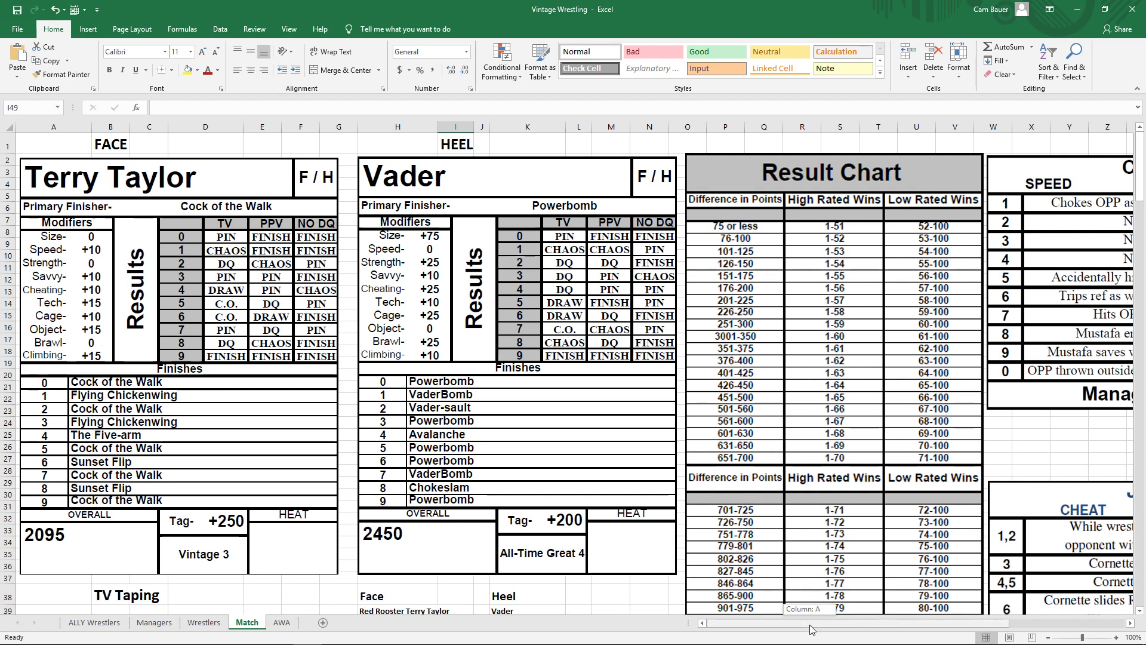
pyautogui.moveTo(810, 624); pyautogui.dragTo(737, 616)
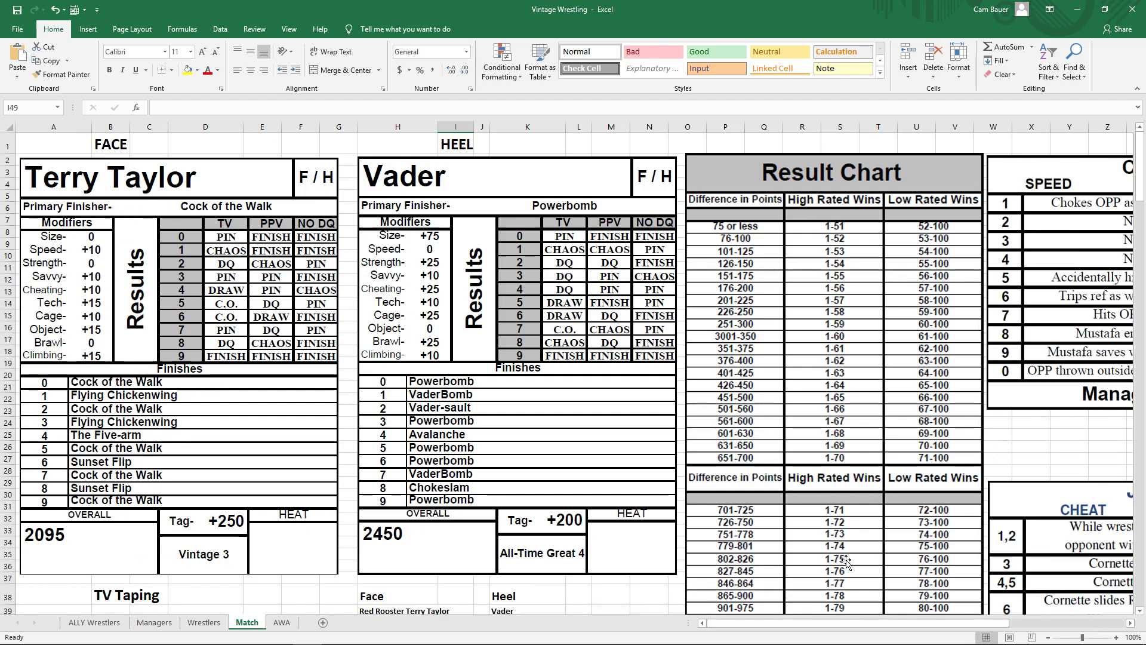
pyautogui.scroll(-2, 829, 533)
pyautogui.moveTo(816, 622); pyautogui.dragTo(754, 624)
pyautogui.scroll(2, 484, 494)
pyautogui.scroll(-2, 484, 494)
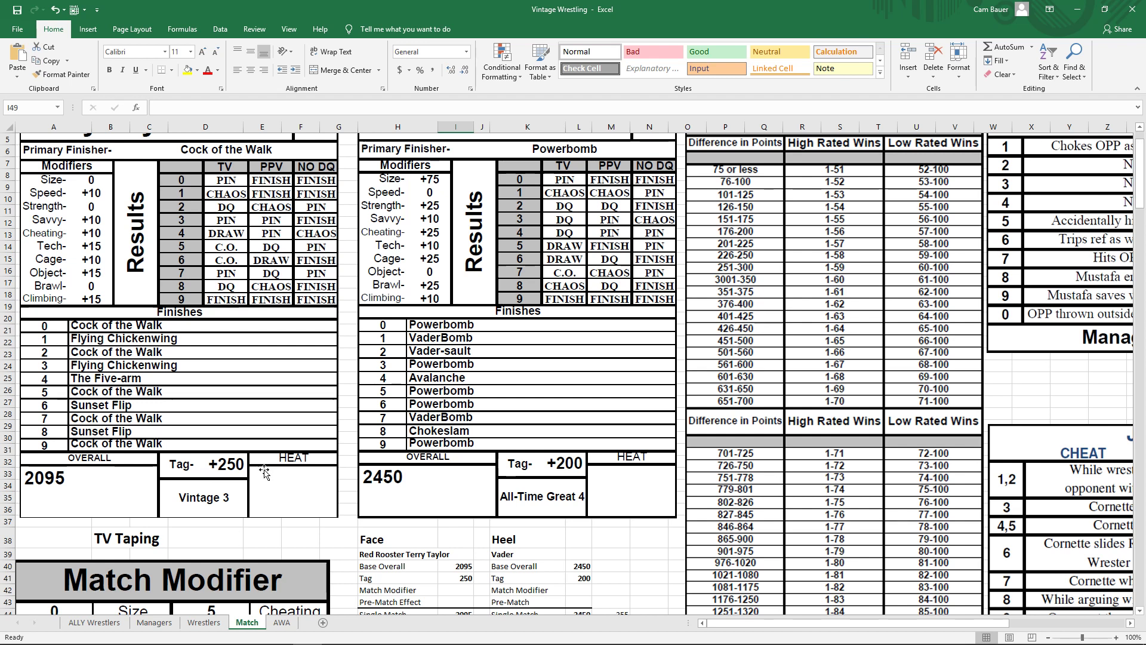
pyautogui.scroll(-2, 279, 469)
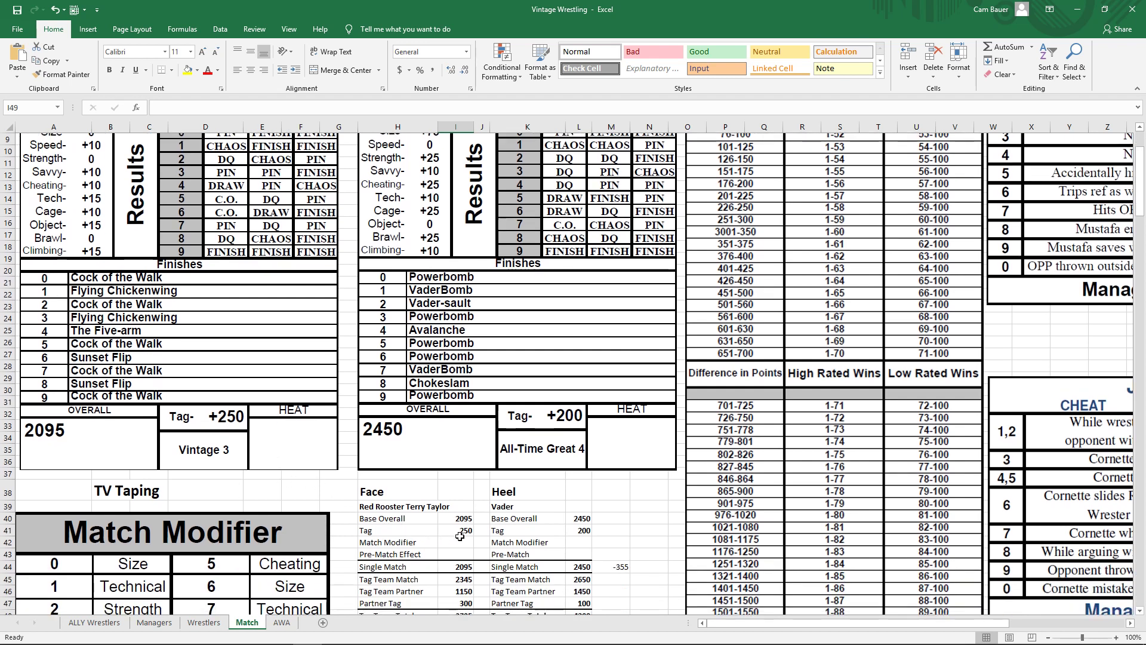
pyautogui.scroll(1, 488, 573)
pyautogui.scroll(-1, 490, 573)
pyautogui.scroll(-3, 513, 563)
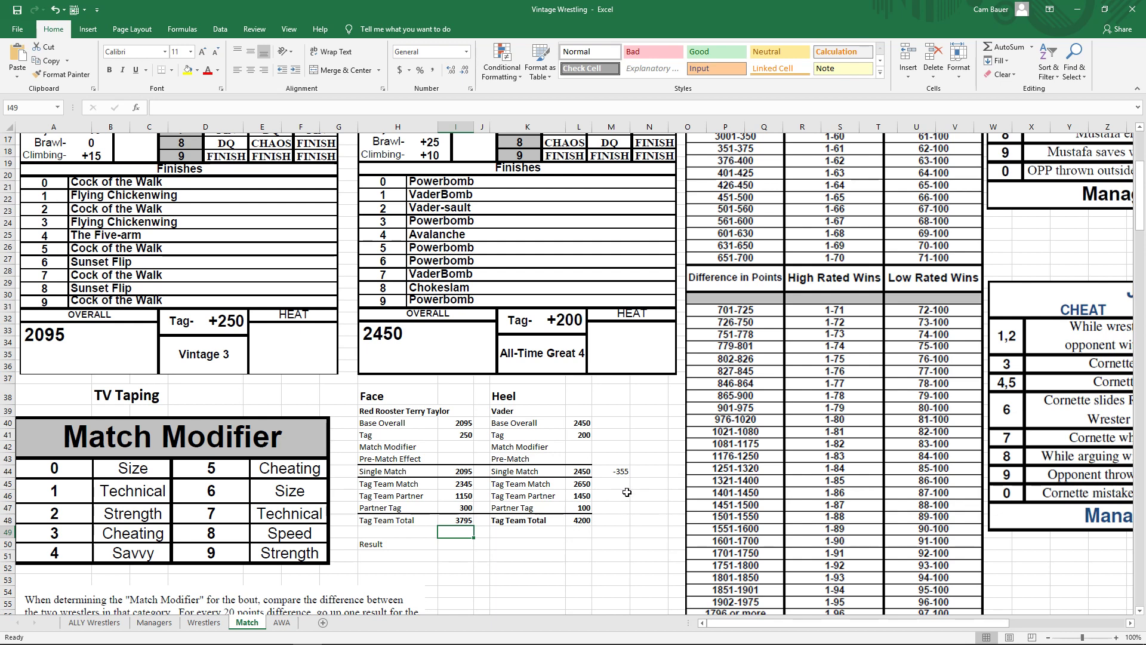
pyautogui.scroll(5, 627, 493)
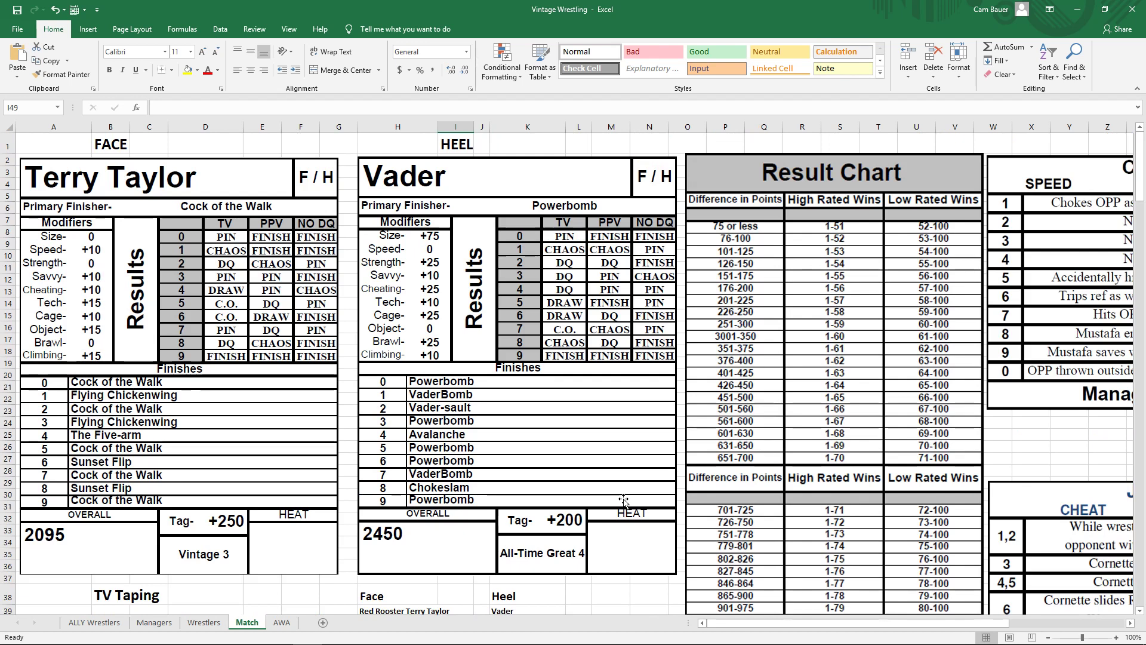
pyautogui.scroll(-2, 624, 501)
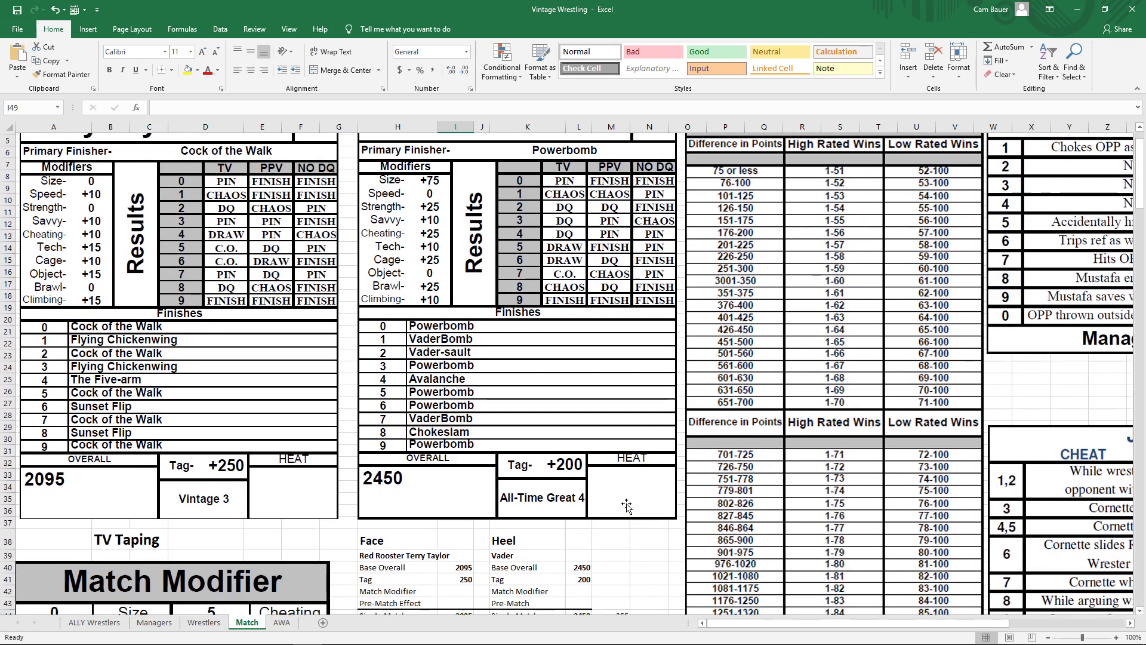
pyautogui.scroll(-2, 626, 506)
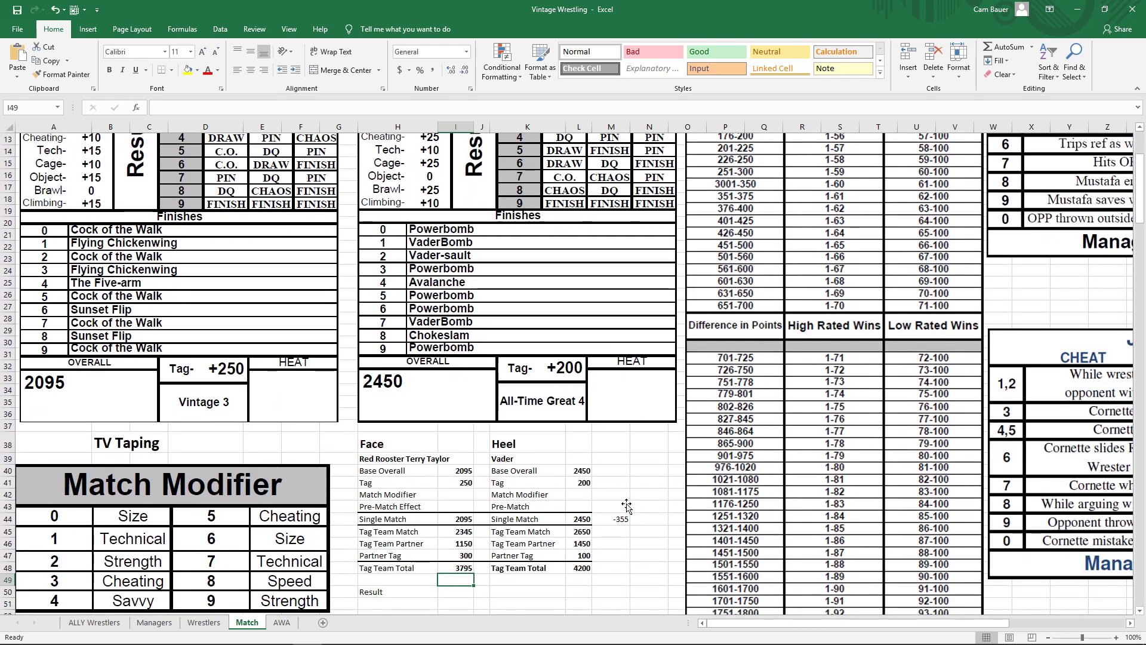
pyautogui.scroll(-1, 627, 505)
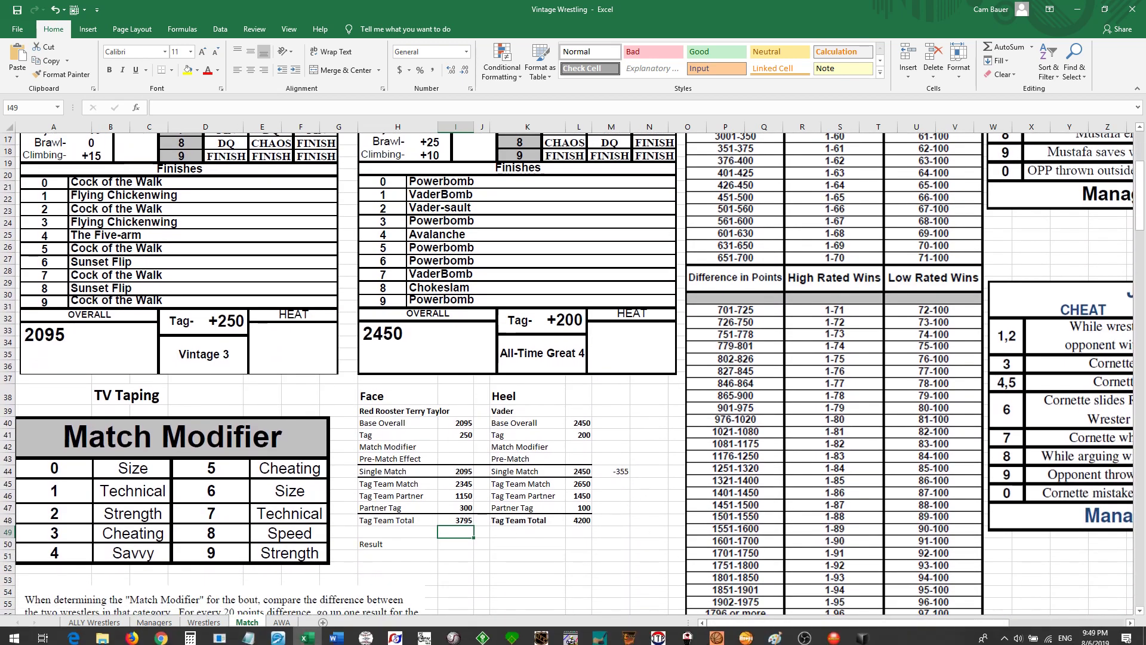
# Step: Roll a single d10 in the dice roller for a result of 9, then return to Excel
pyautogui.moveTo(862, 632)
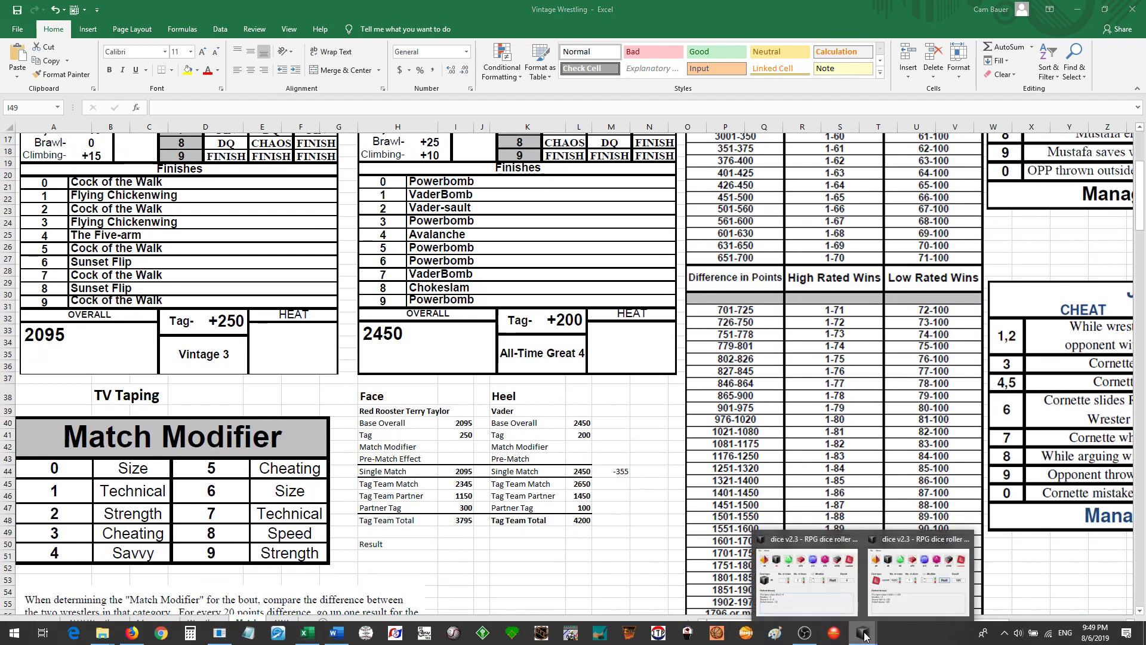
pyautogui.click(797, 582)
pyautogui.moveTo(898, 205); pyautogui.dragTo(619, 259)
pyautogui.click(666, 308)
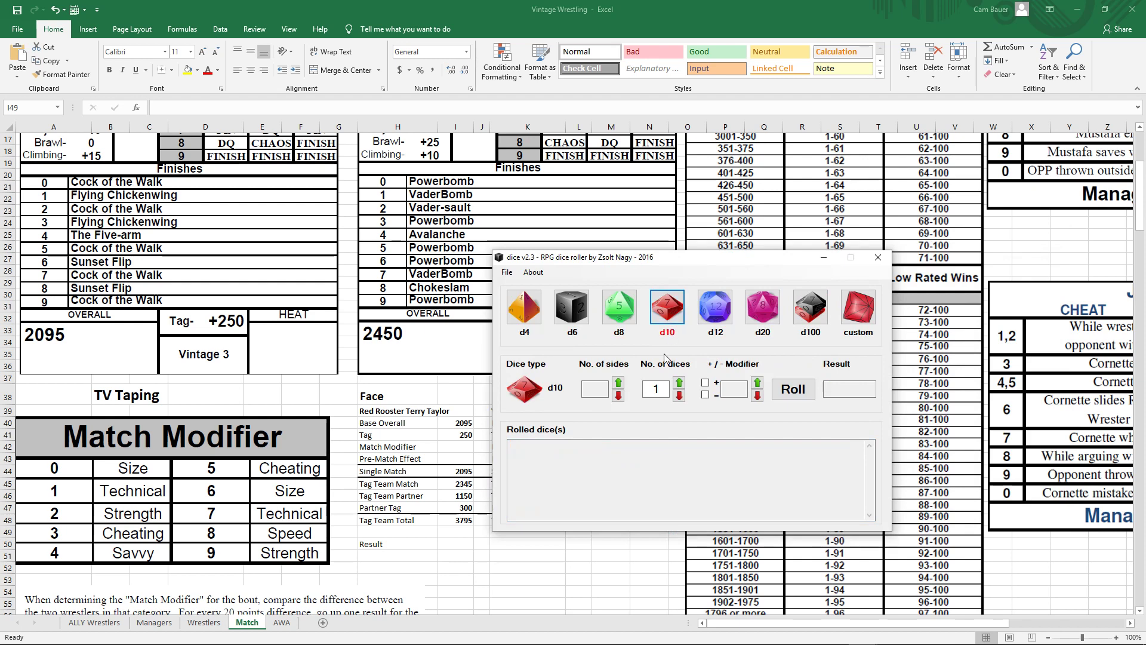
pyautogui.click(619, 383)
pyautogui.click(619, 397)
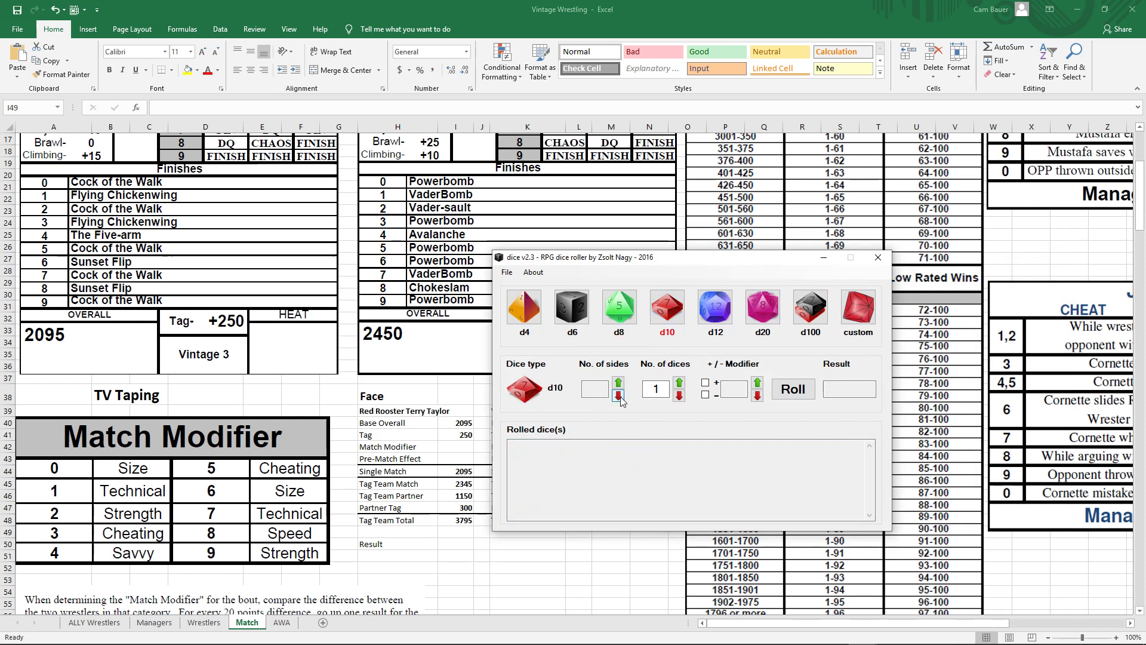
pyautogui.click(794, 389)
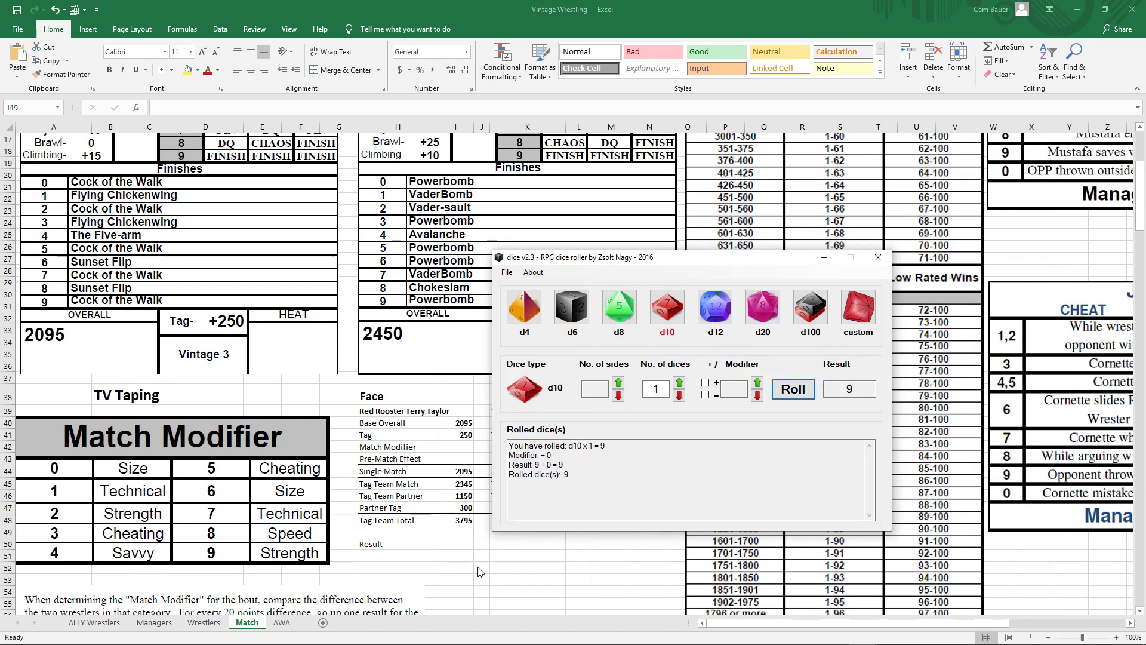
pyautogui.hotkey('alt', 'Tab')
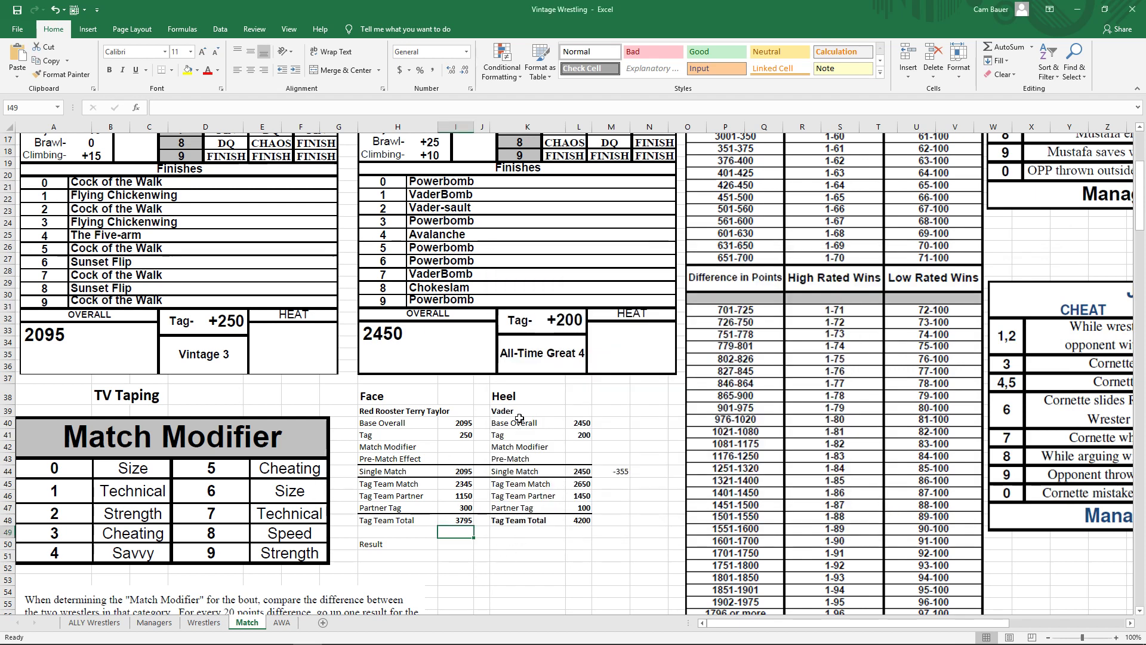
# Step: Enter Match Modifiers of 25 for Vader in L42 and 0 for Terry Taylor in I42
pyautogui.scroll(5, 521, 426)
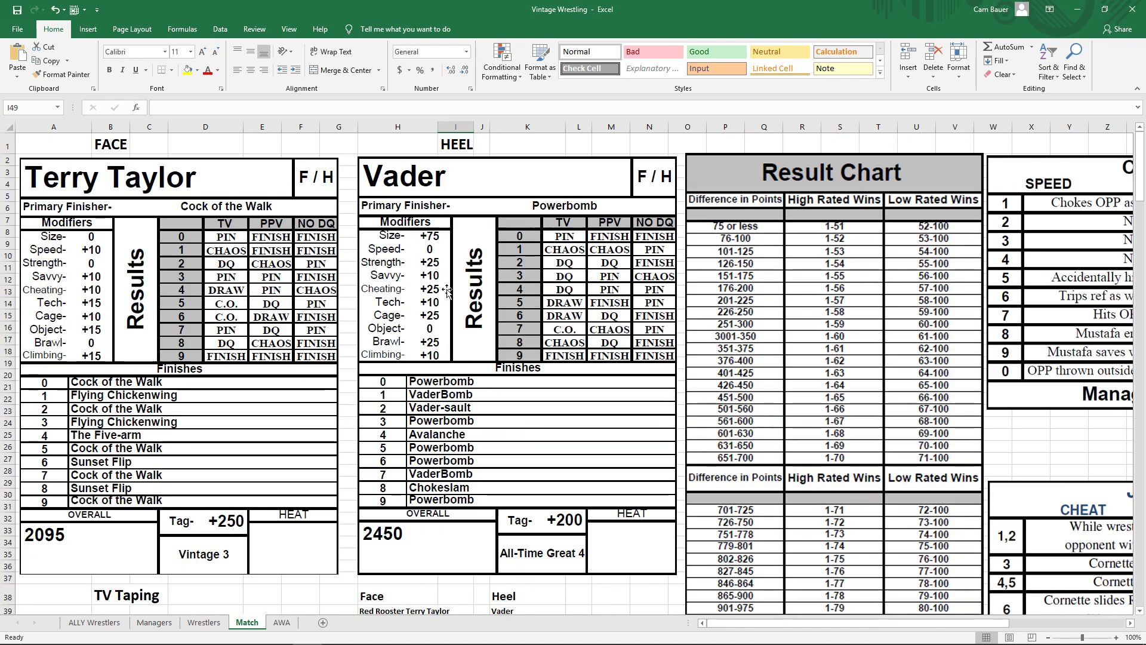
pyautogui.scroll(-3, 484, 342)
pyautogui.click(581, 542)
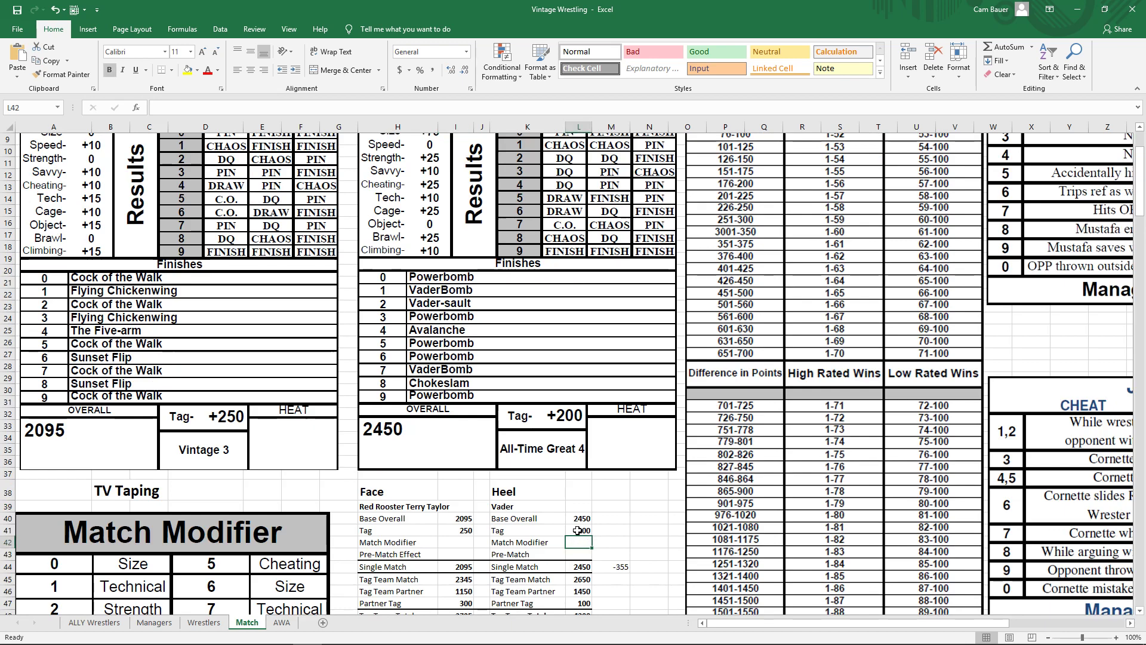
pyautogui.write('25')
pyautogui.press('Return')
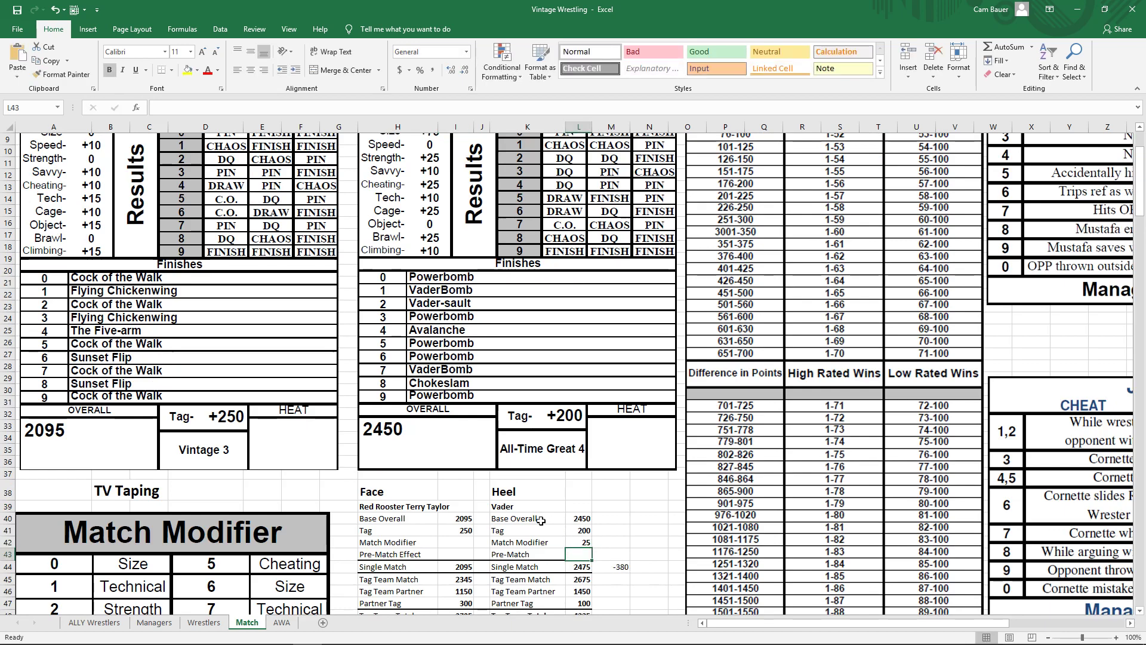
pyautogui.scroll(3, 528, 520)
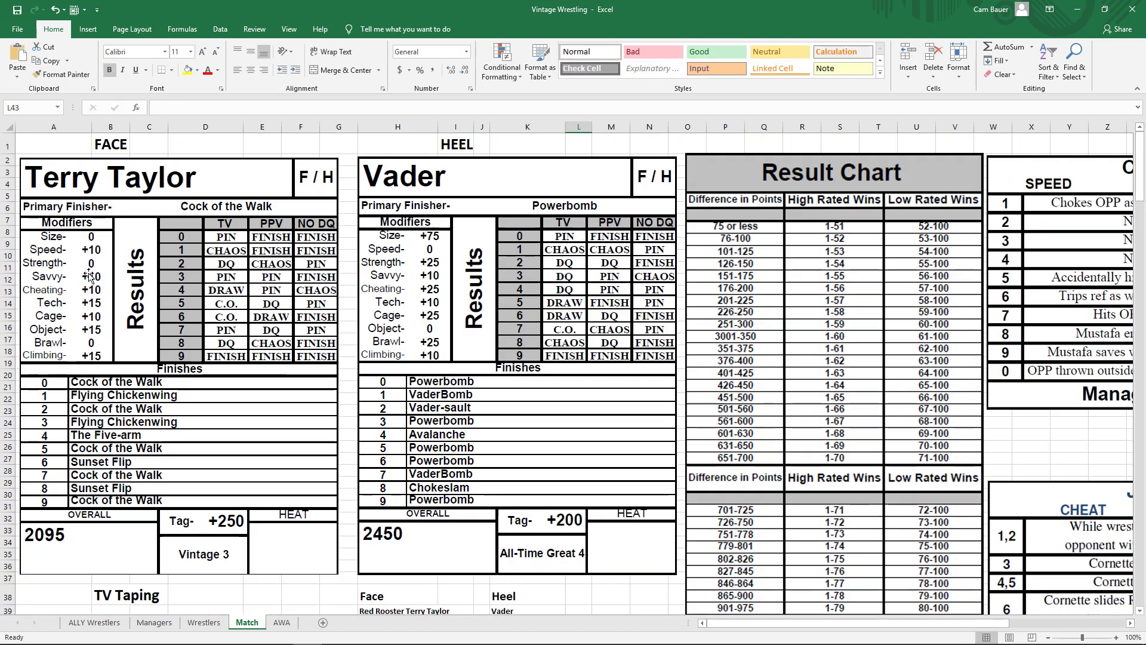
pyautogui.scroll(-3, 227, 365)
pyautogui.click(468, 542)
pyautogui.write('0')
pyautogui.press('Return')
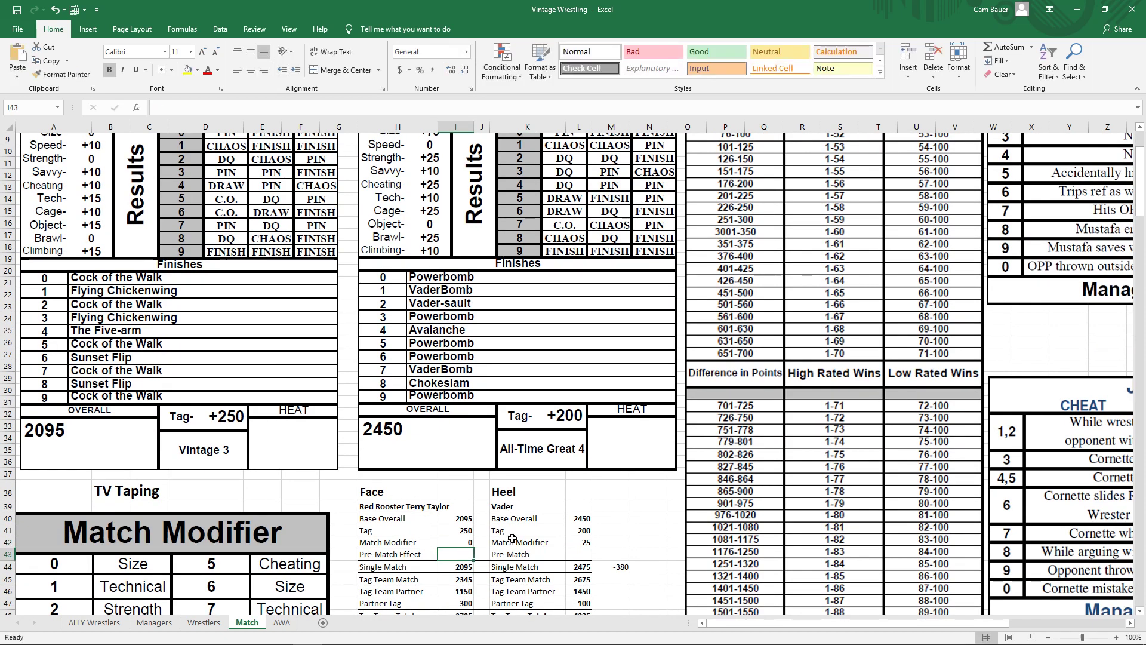
# Step: Revise Vader's Match Modifier to 30, raising his Single Match total to 2480
pyautogui.scroll(3, 613, 538)
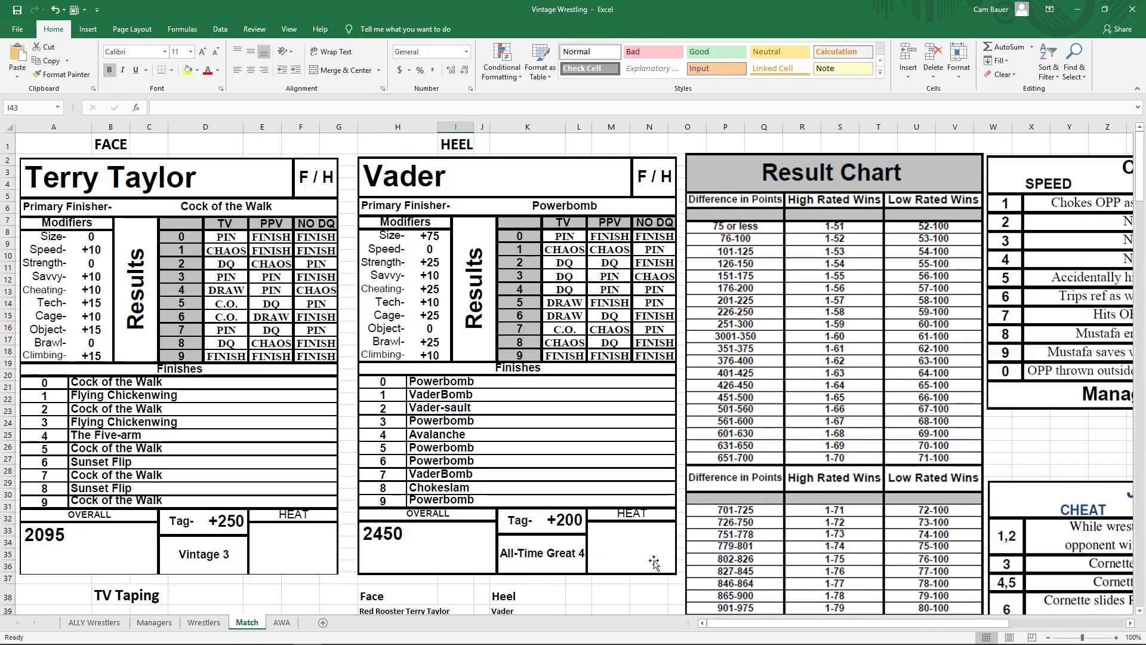
pyautogui.moveTo(714, 622); pyautogui.dragTo(825, 622)
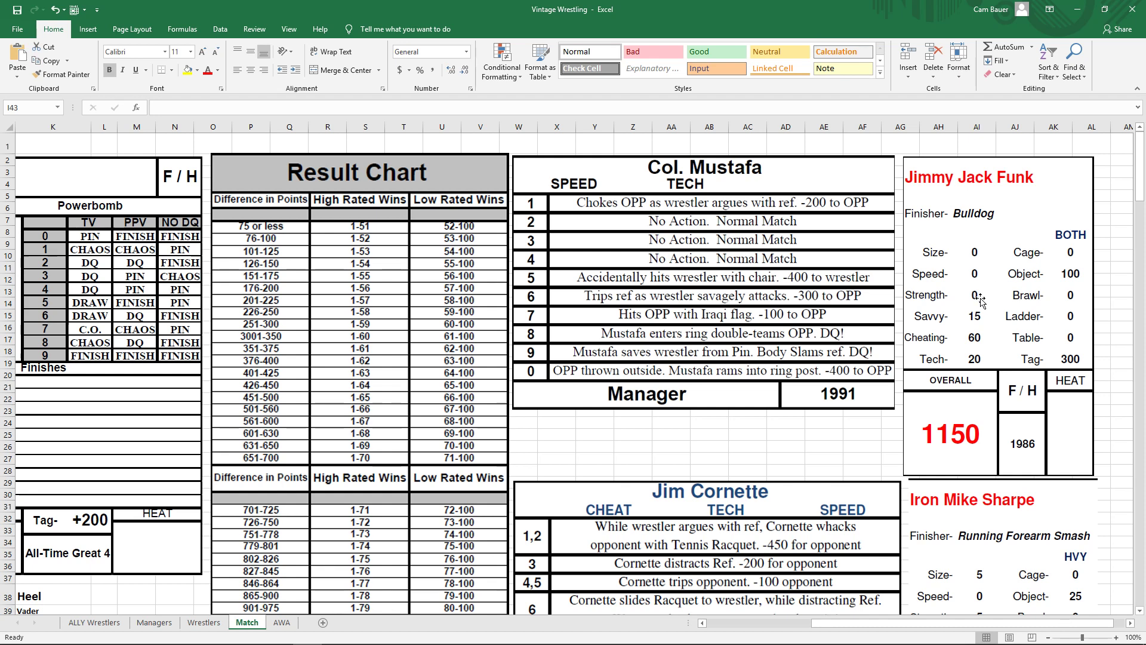
pyautogui.scroll(-1, 979, 302)
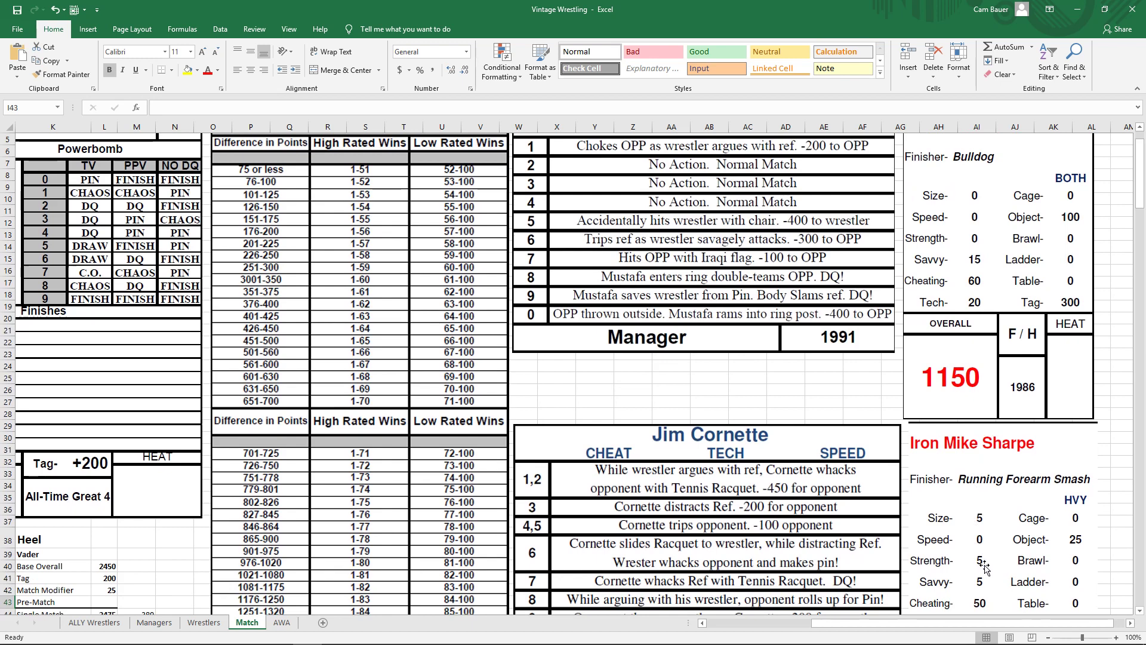
pyautogui.moveTo(970, 627); pyautogui.dragTo(878, 627)
pyautogui.click(510, 591)
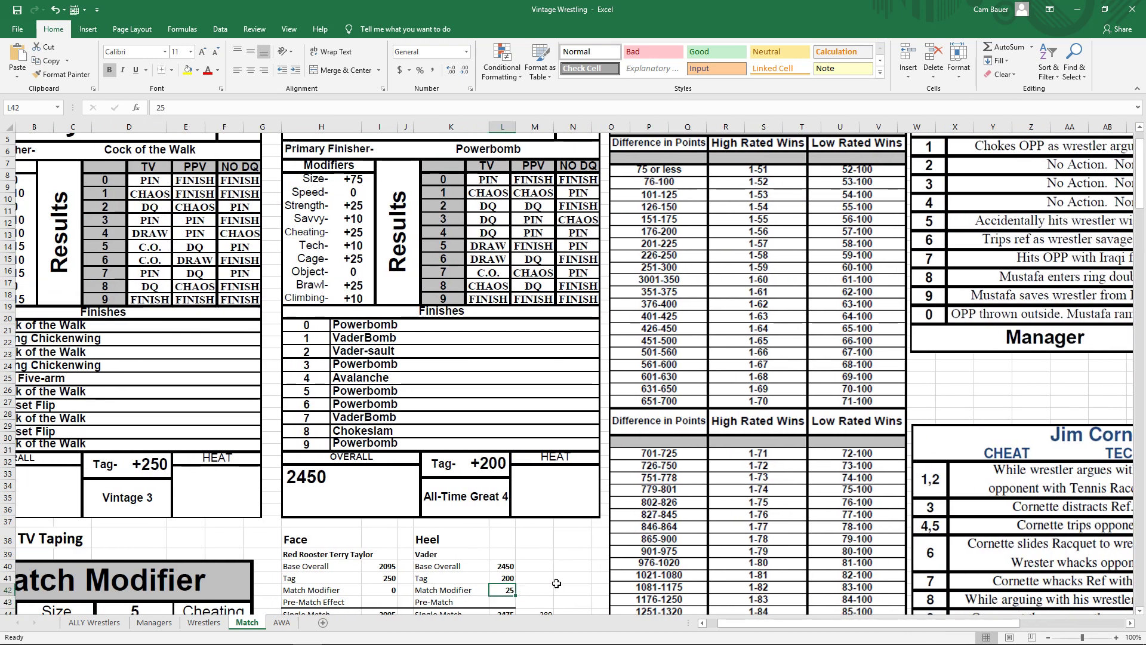
pyautogui.write('30')
pyautogui.press('Return')
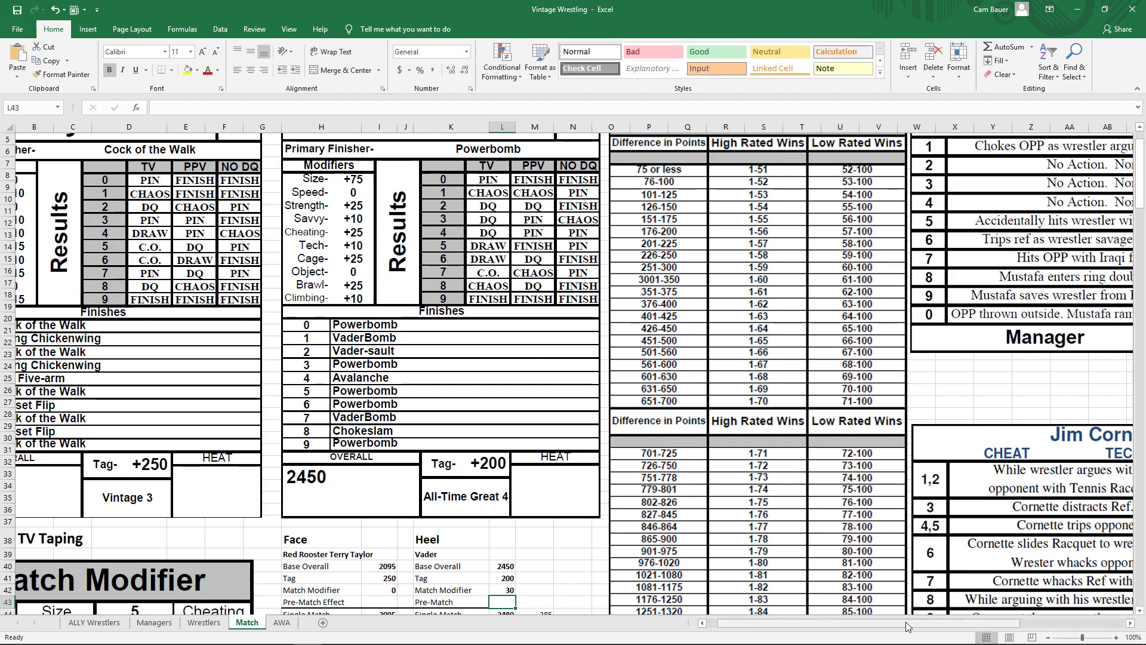
pyautogui.moveTo(904, 625); pyautogui.dragTo(946, 626)
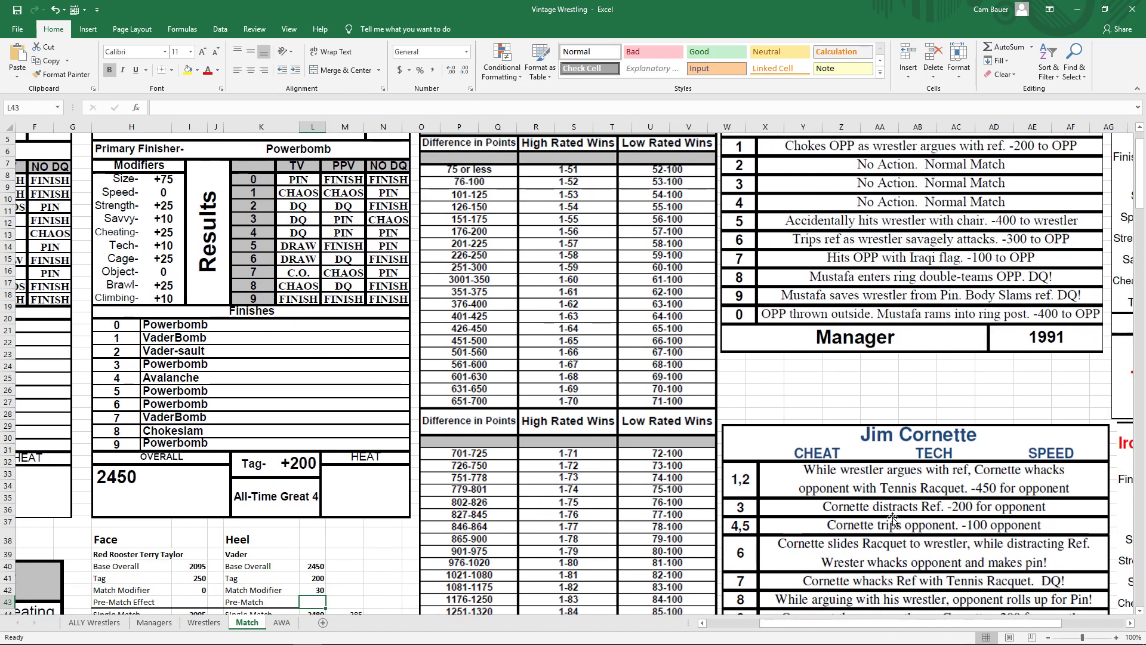
pyautogui.scroll(2, 886, 493)
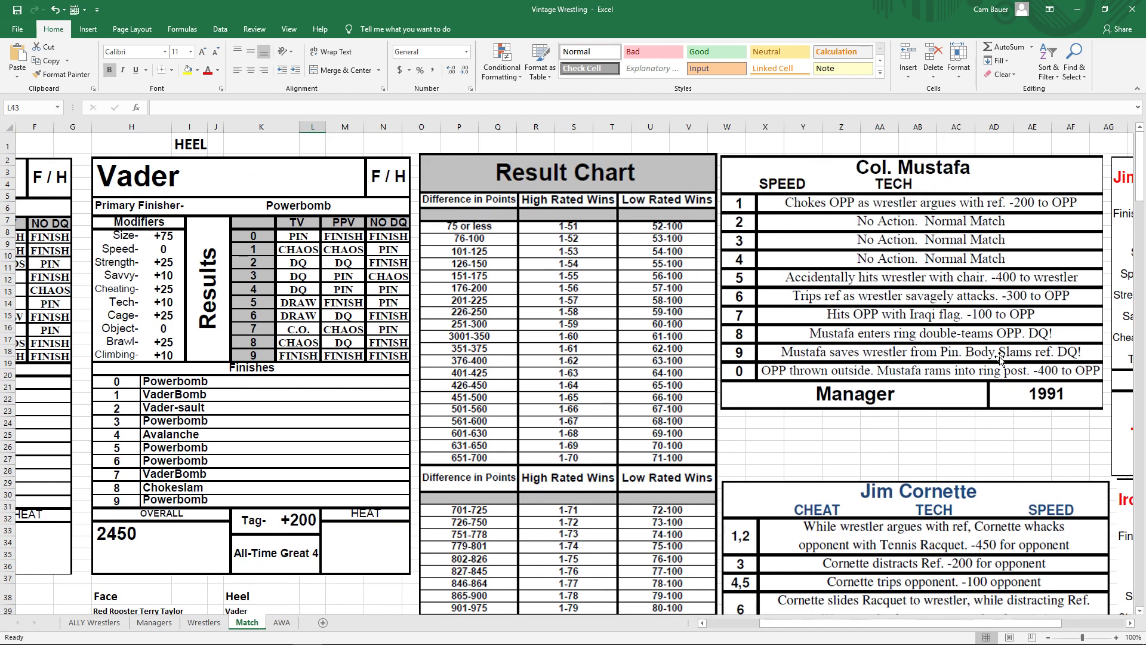
pyautogui.moveTo(860, 615); pyautogui.dragTo(785, 618)
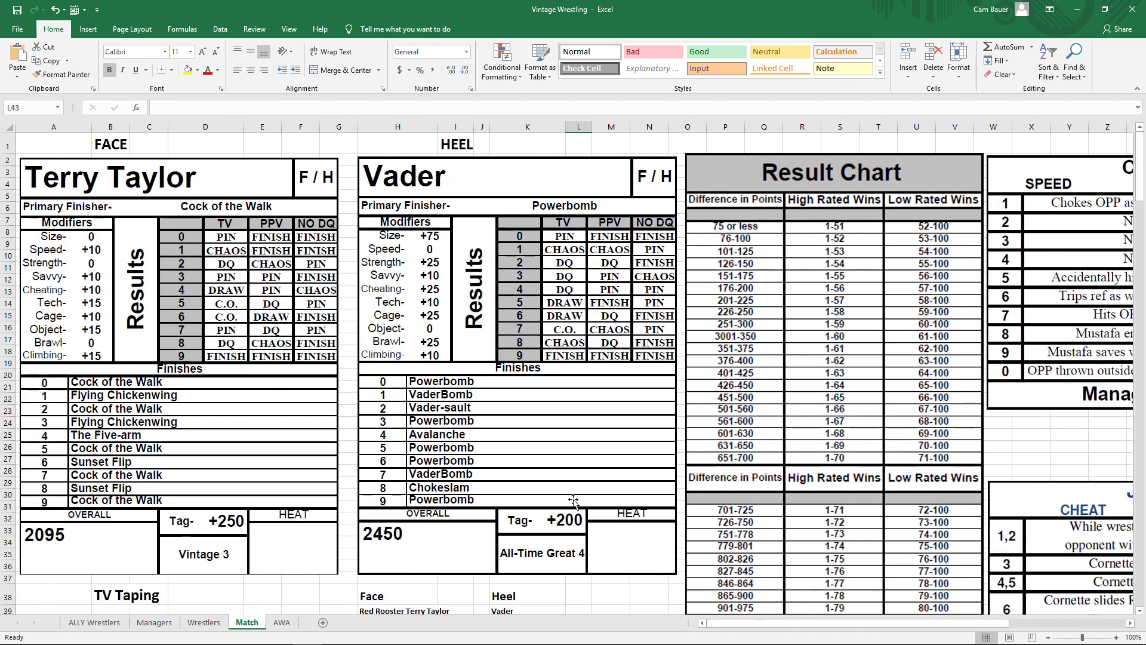
pyautogui.scroll(-2, 578, 498)
pyautogui.scroll(-7, 578, 498)
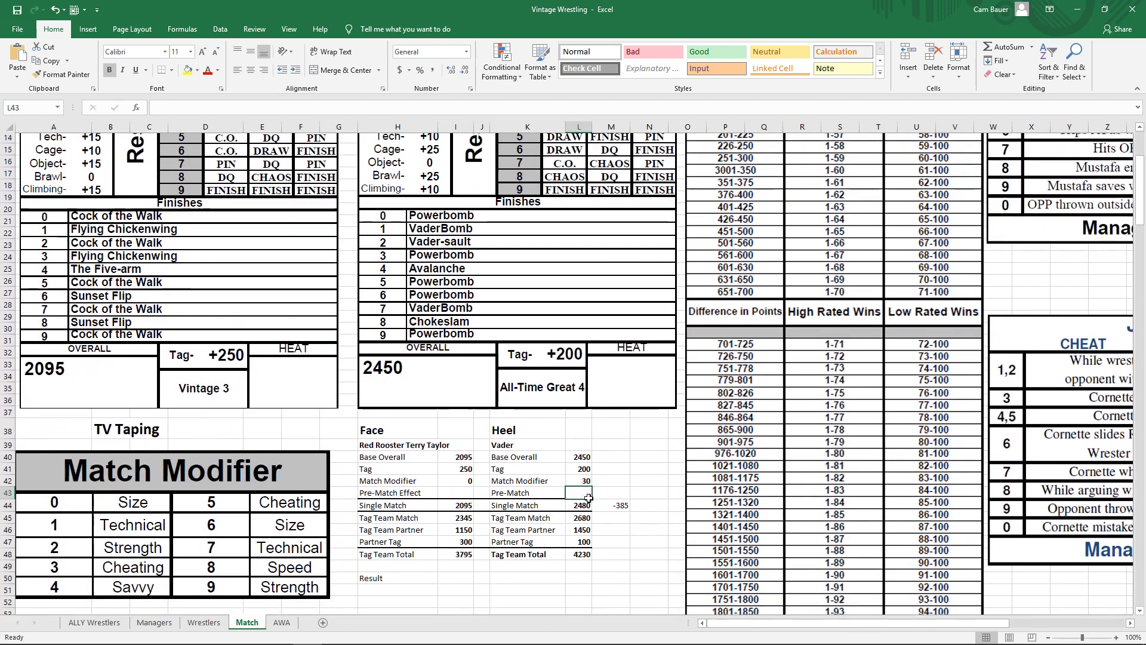
pyautogui.scroll(-3, 589, 497)
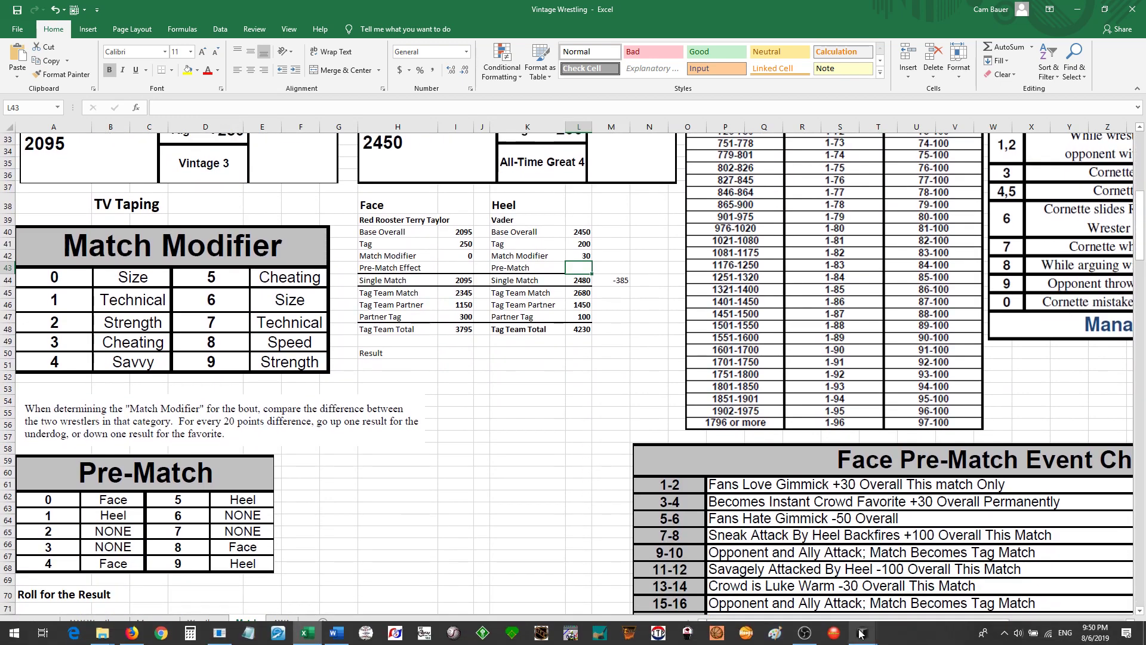
pyautogui.moveTo(863, 634)
pyautogui.moveTo(786, 575)
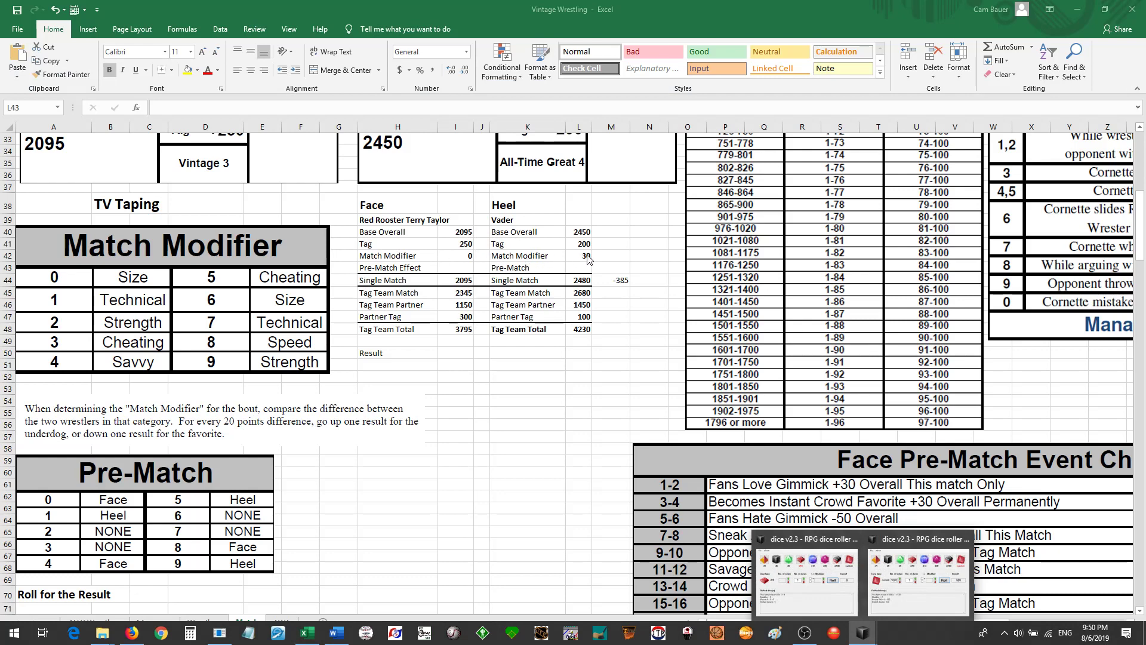
pyautogui.scroll(2, 623, 260)
# Step: Enter '+1 Vader' as text in M42, using a leading apostrophe after the formula error
pyautogui.click(617, 305)
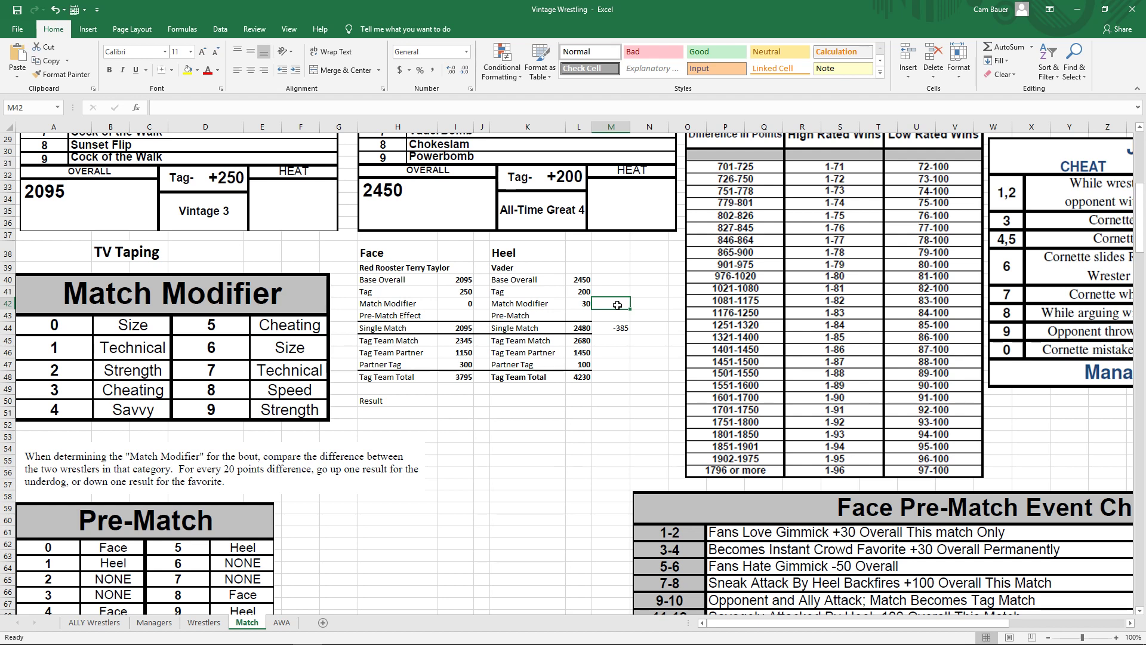
pyautogui.write('+')
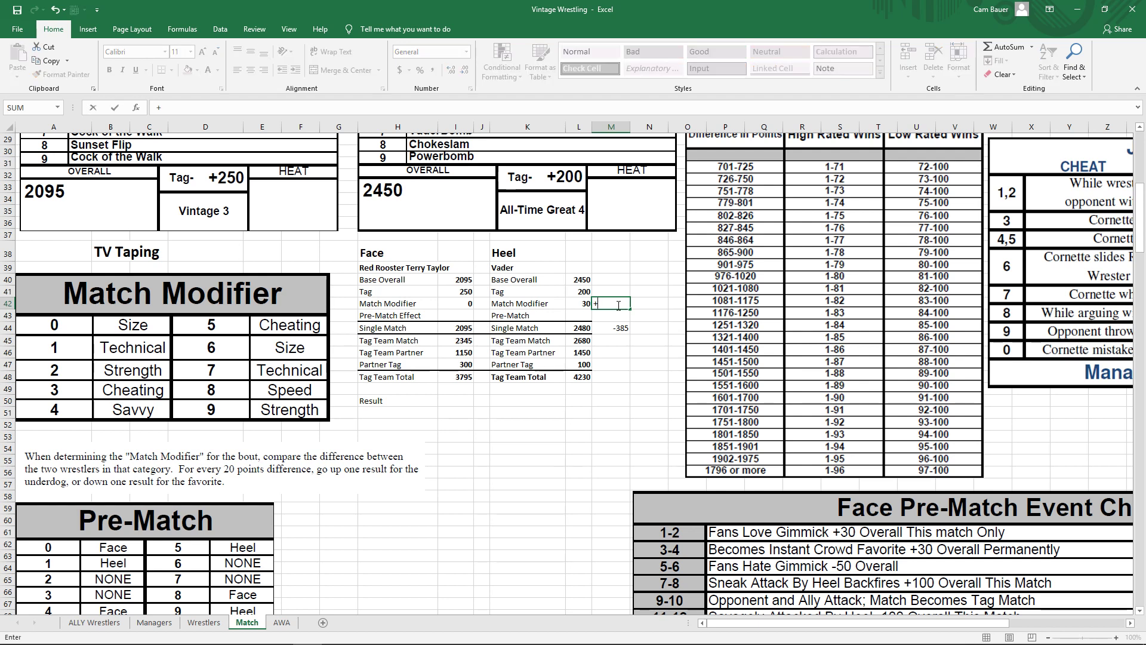
pyautogui.write('1 Vader')
pyautogui.press('Return')
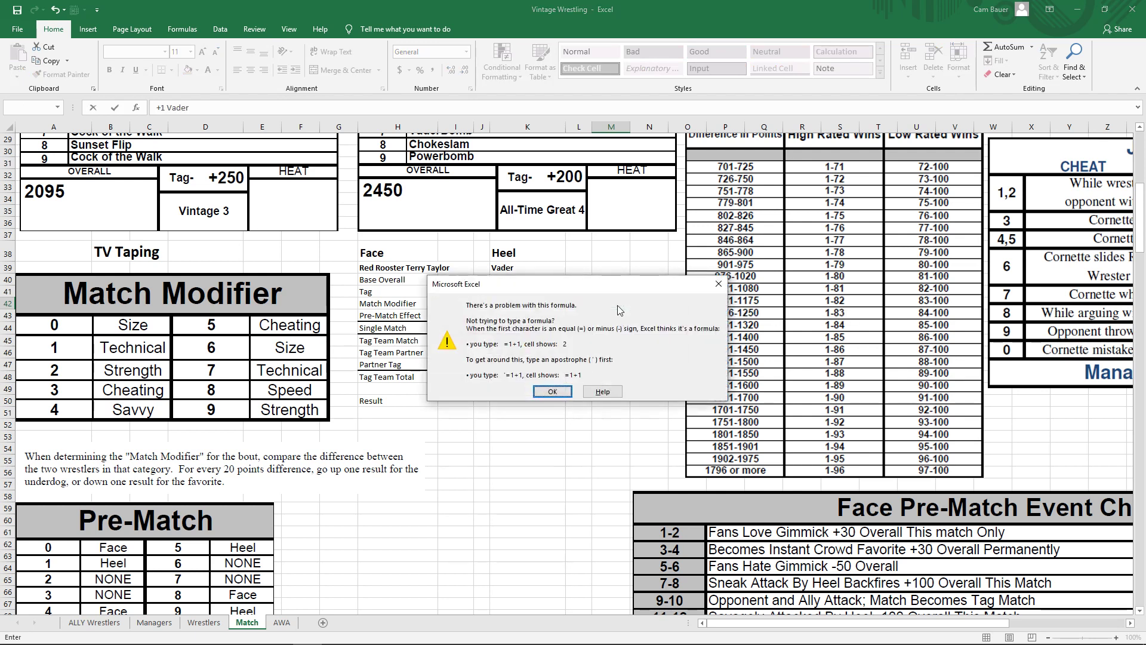
pyautogui.click(552, 391)
pyautogui.write('=')
pyautogui.click(623, 318)
pyautogui.doubleClick(607, 304)
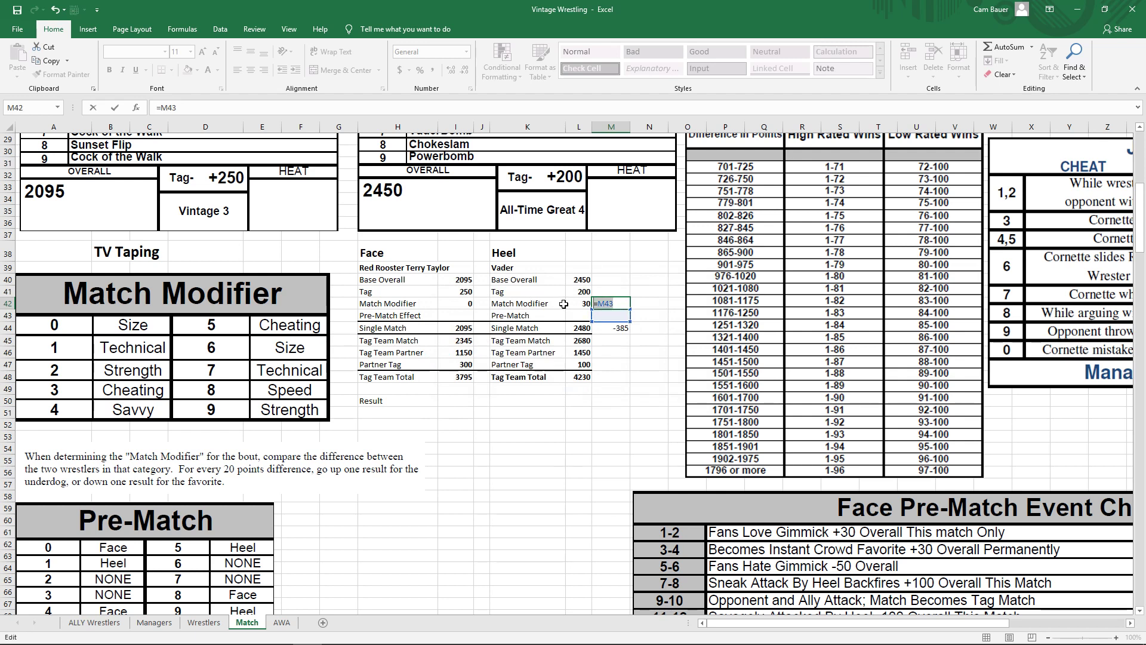
pyautogui.press('BackSpace')
pyautogui.press('BackSpace')
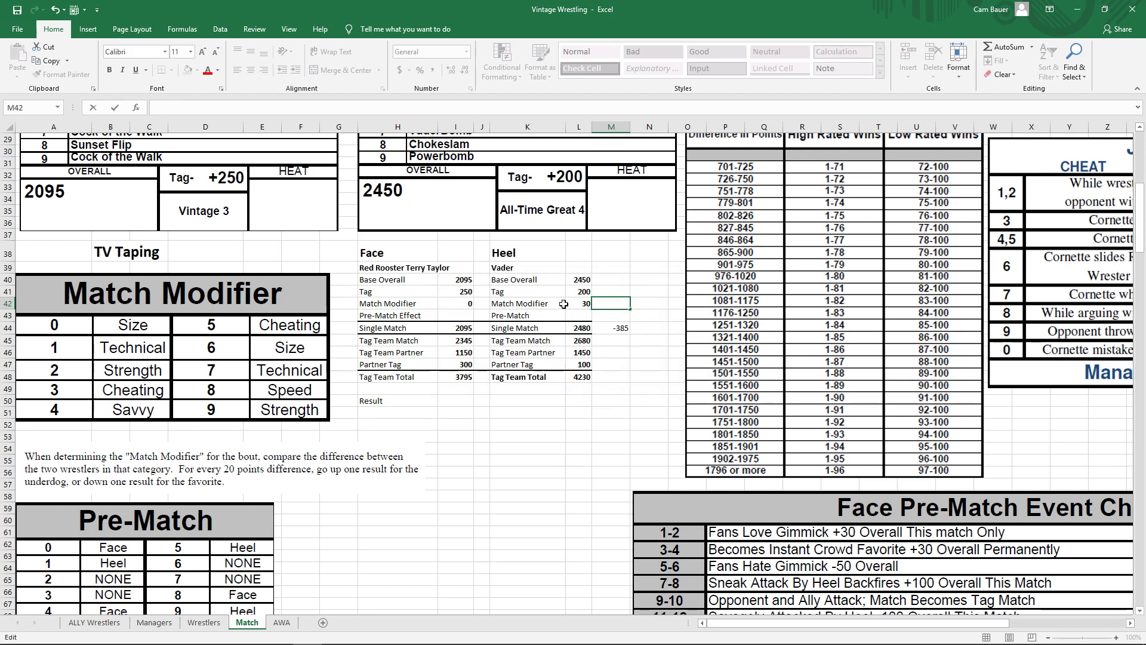
pyautogui.write("'+1 Vader")
pyautogui.click(612, 387)
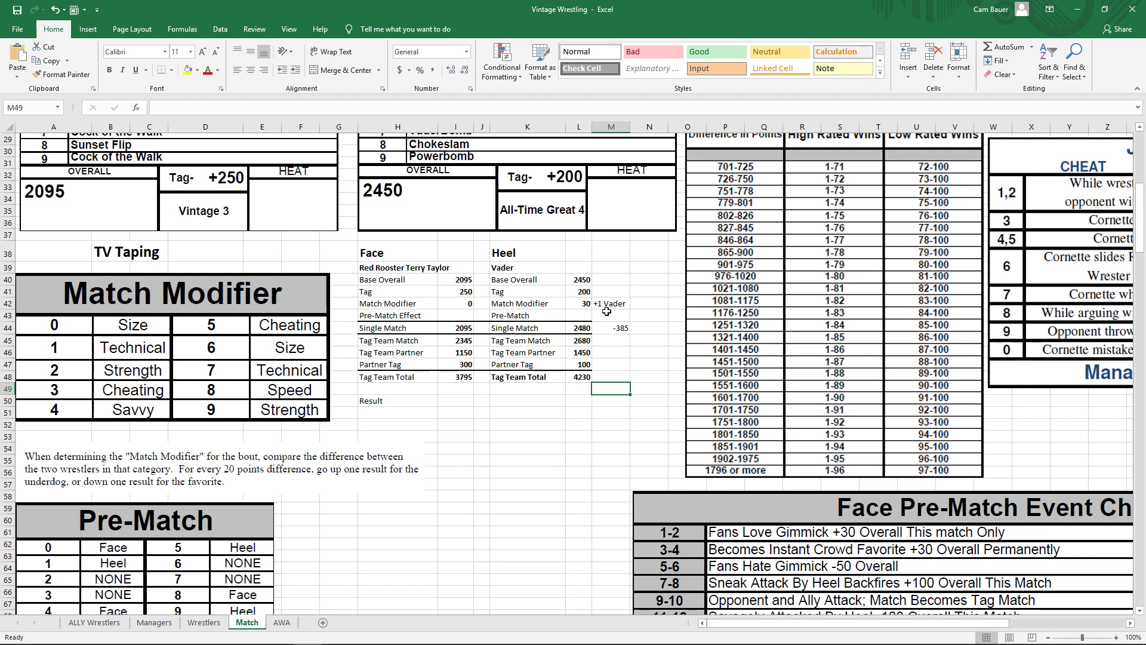
# Step: Check the dice roller's d10 result of 3, then switch back to Excel
pyautogui.scroll(-1, 526, 412)
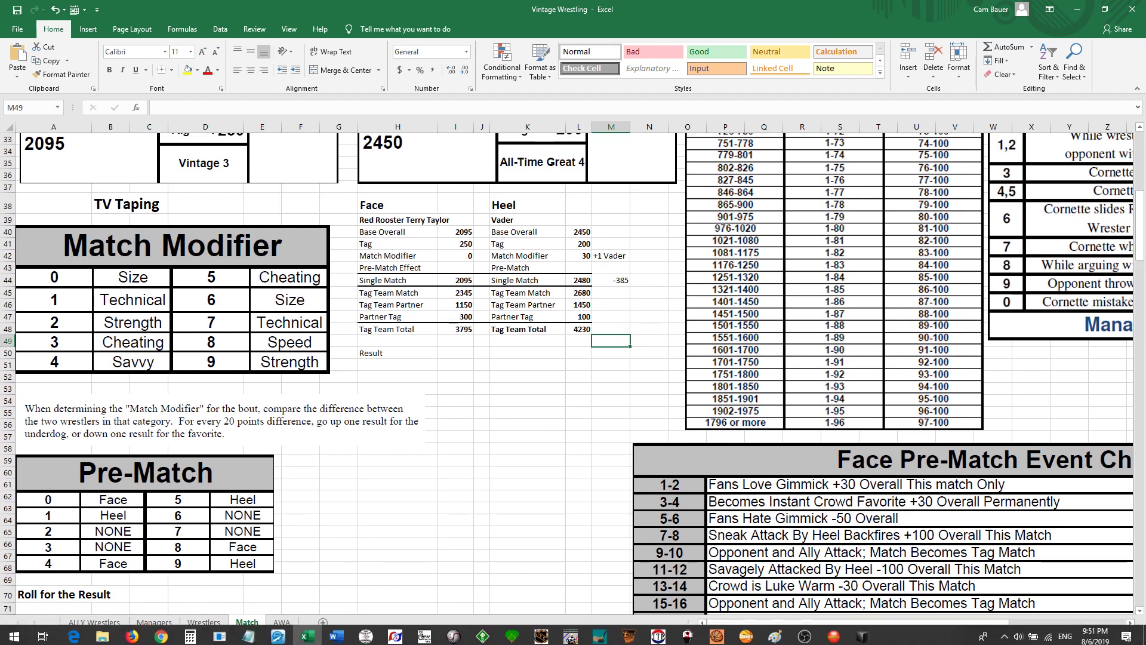
pyautogui.moveTo(858, 635)
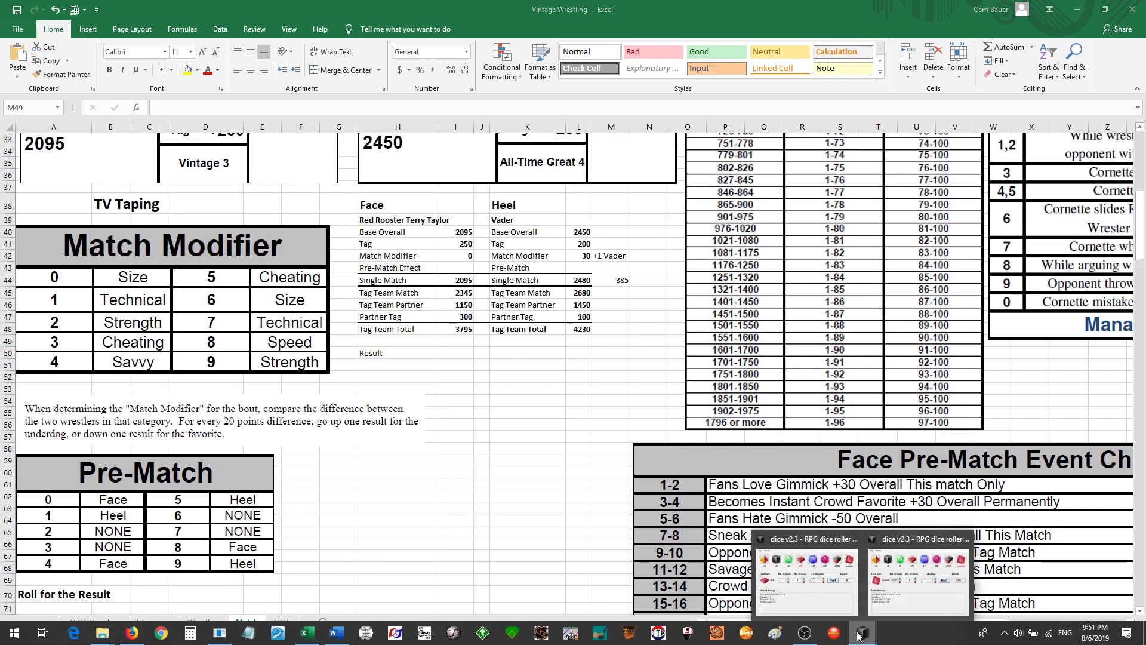
pyautogui.click(827, 600)
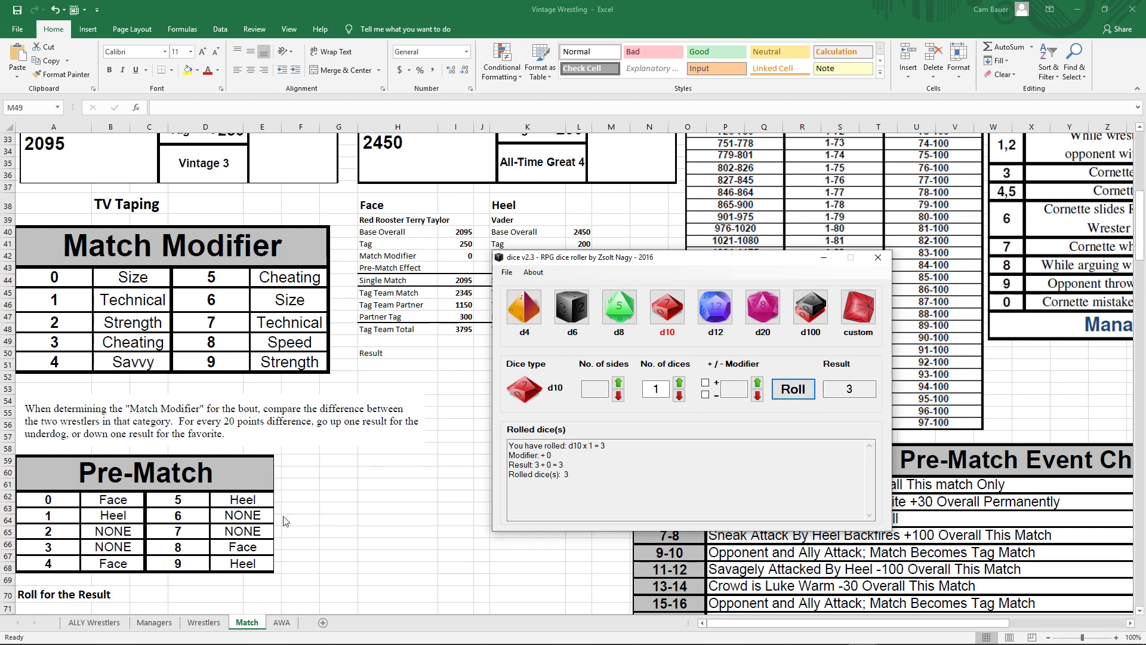
pyautogui.hotkey('alt', 'Tab')
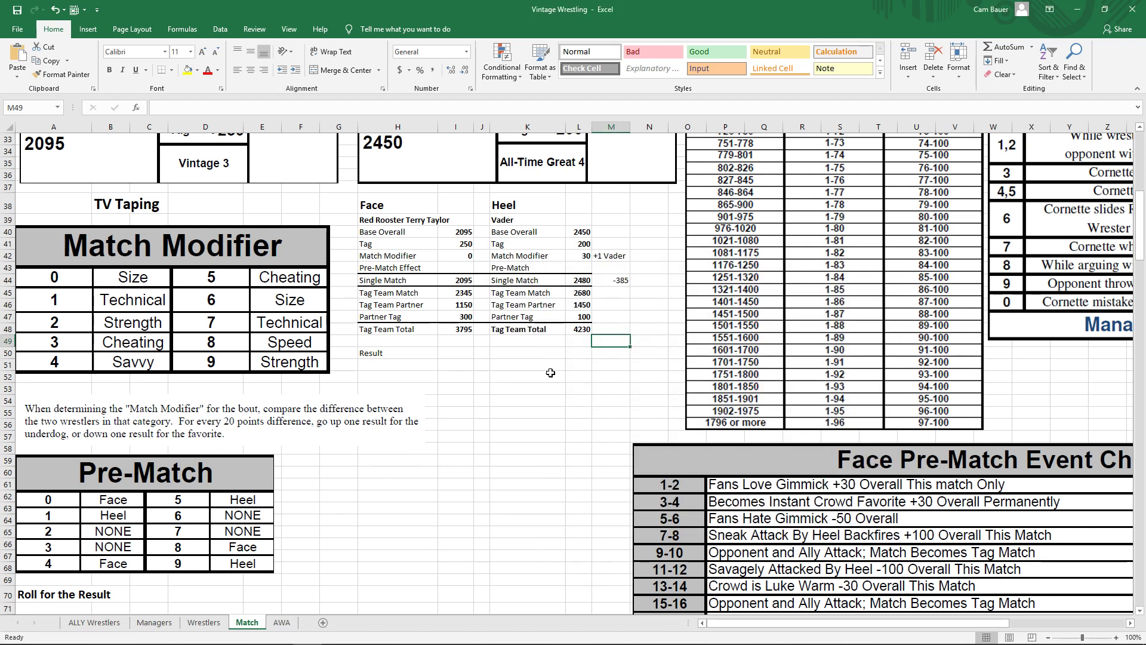
pyautogui.scroll(5, 551, 376)
pyautogui.scroll(3, 548, 394)
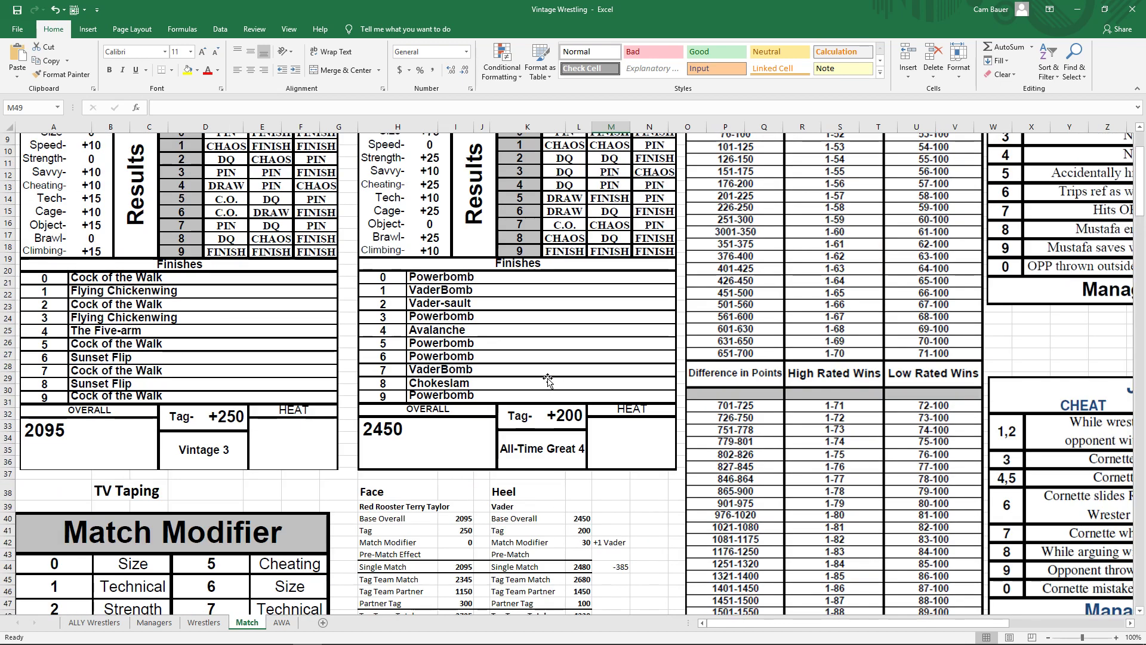
pyautogui.scroll(-1, 545, 416)
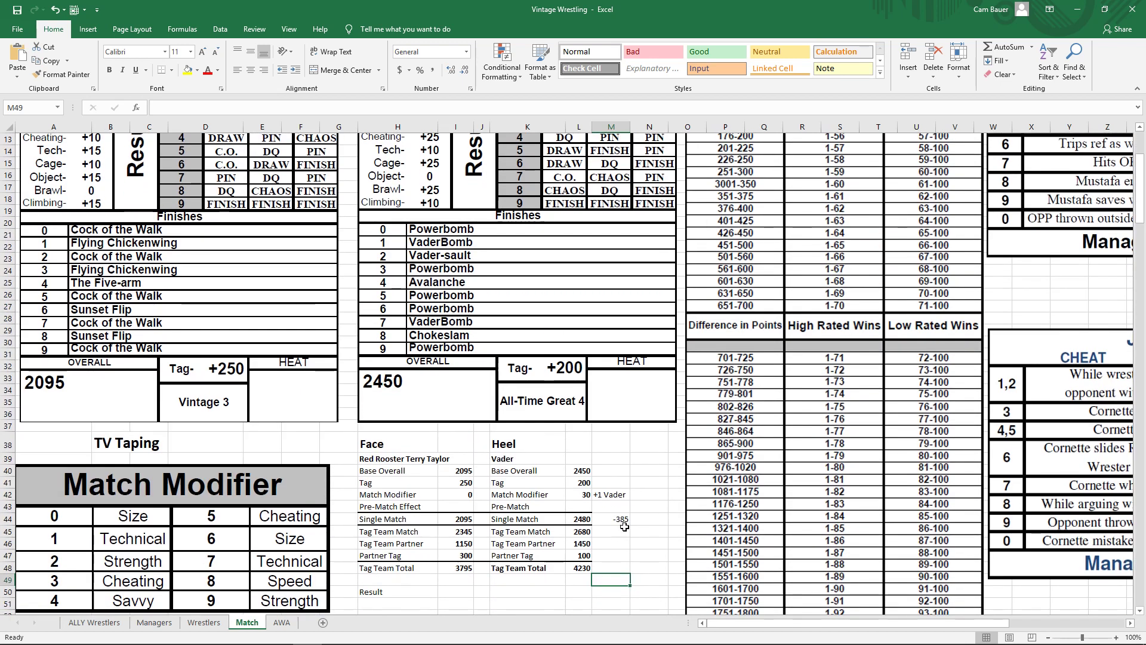
pyautogui.scroll(4, 620, 529)
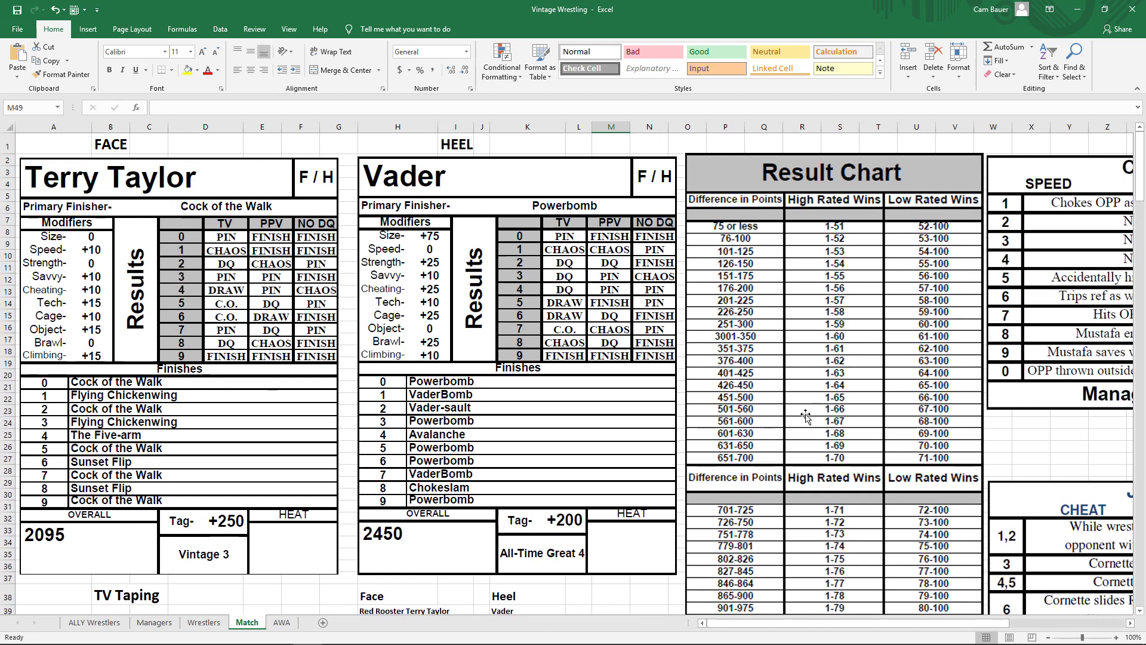
pyautogui.scroll(-3, 811, 413)
pyautogui.scroll(3, 723, 433)
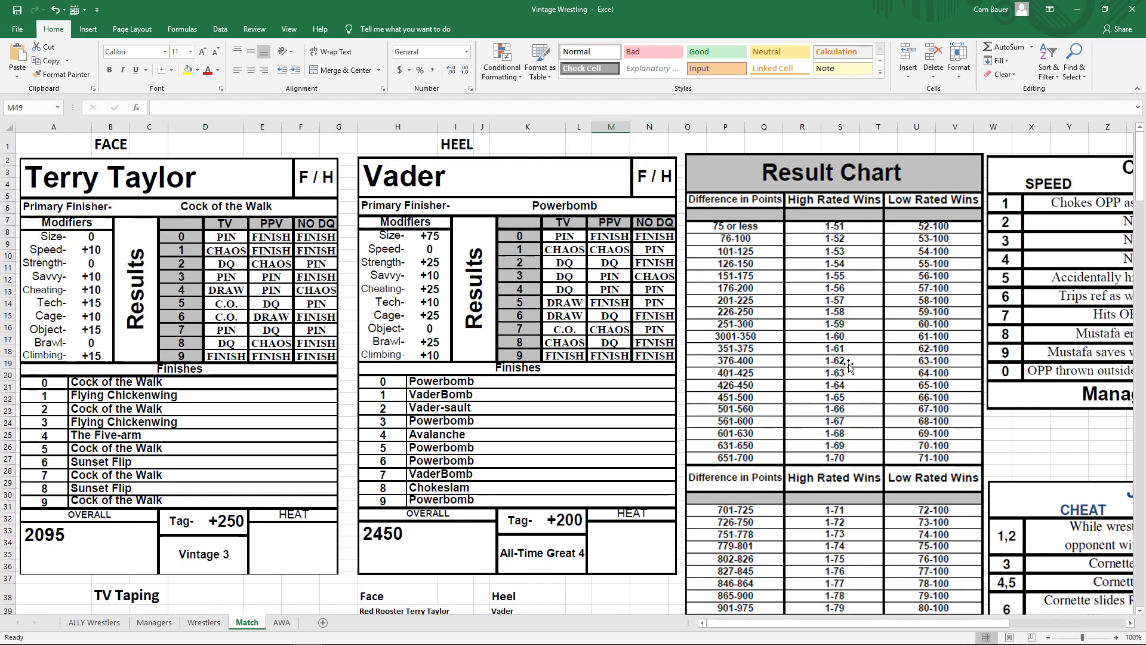
pyautogui.scroll(-3, 591, 522)
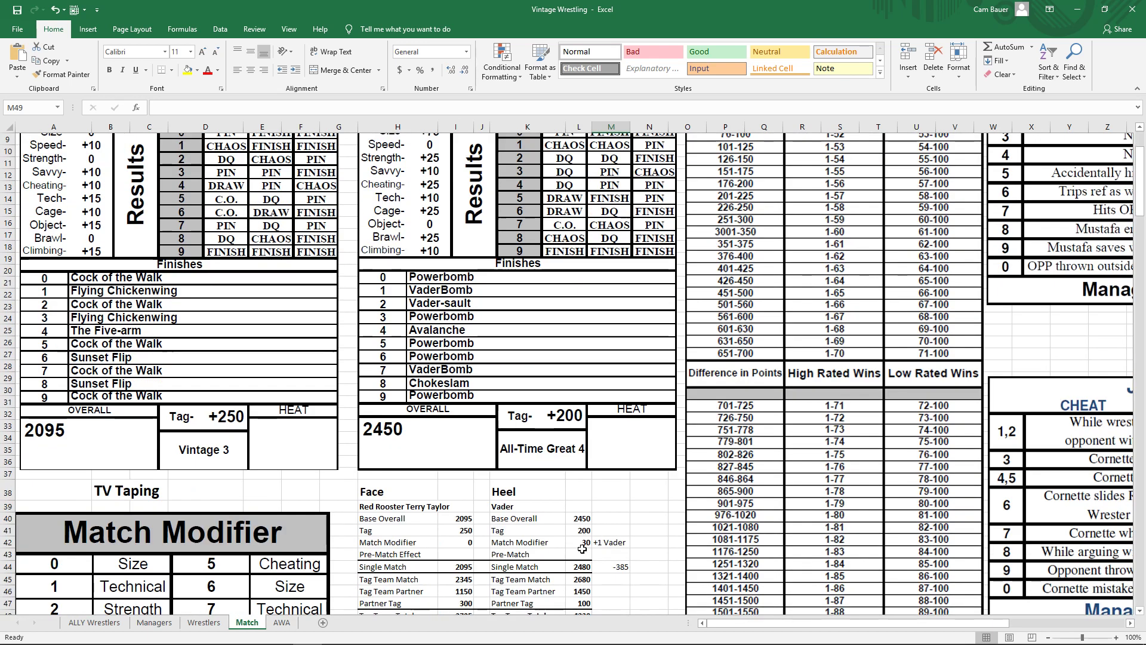
pyautogui.scroll(2, 684, 533)
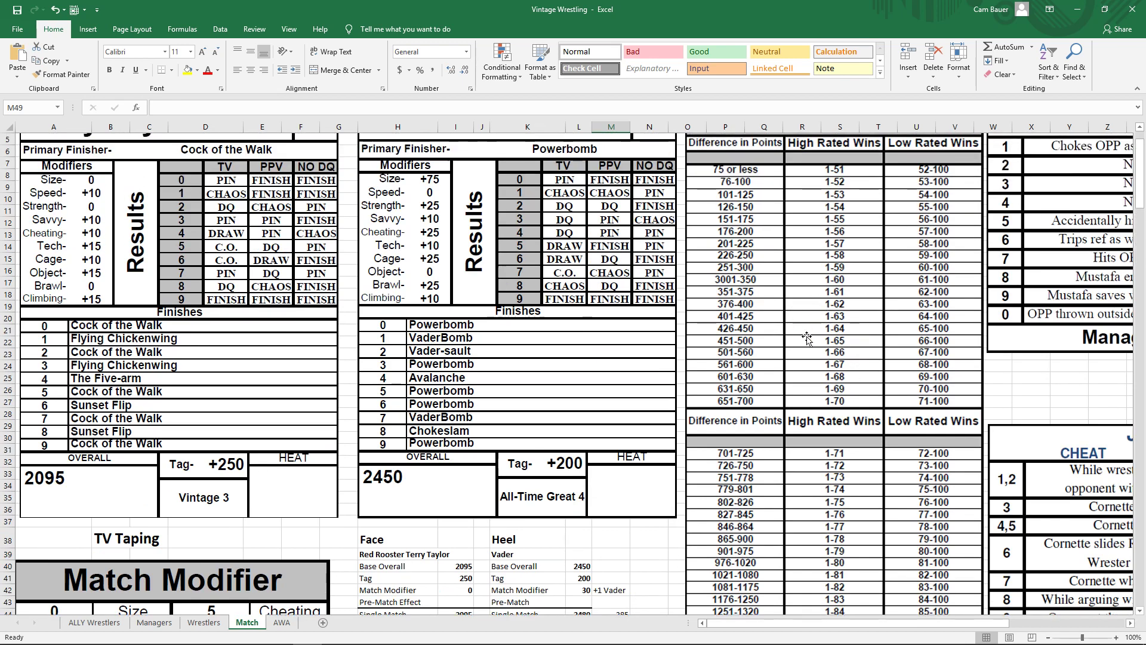
pyautogui.scroll(-3, 725, 418)
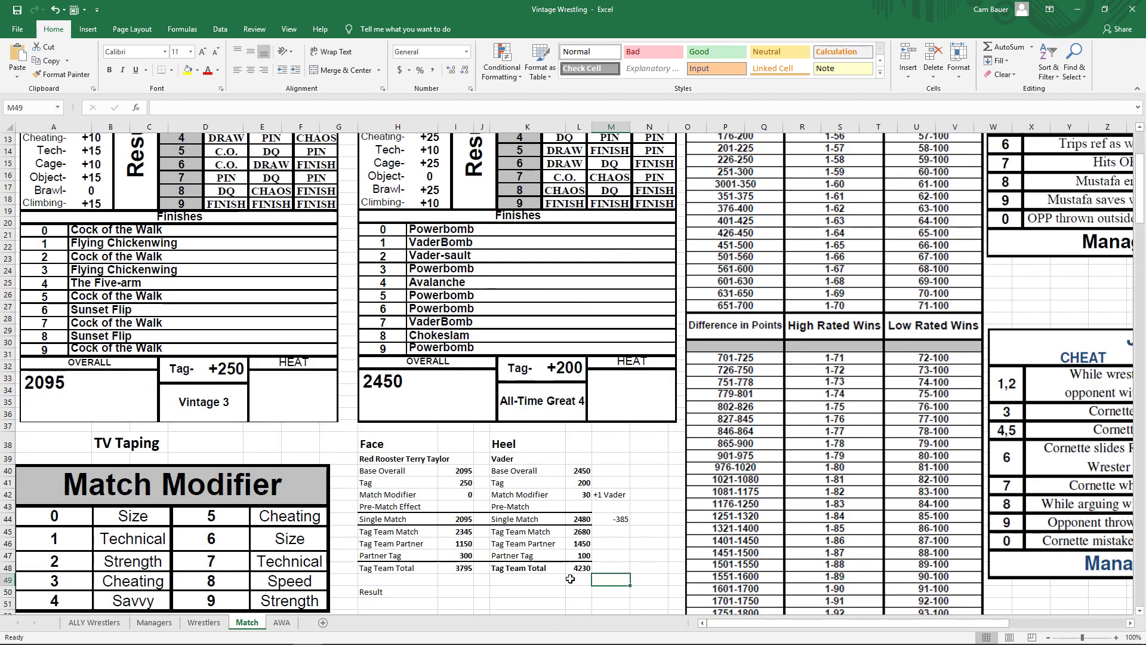
pyautogui.scroll(-1, 572, 578)
# Step: Enter win ranges as text: 1-63 in K49 for Vader and 64-100 in H49 for Terry Taylor
pyautogui.click(533, 533)
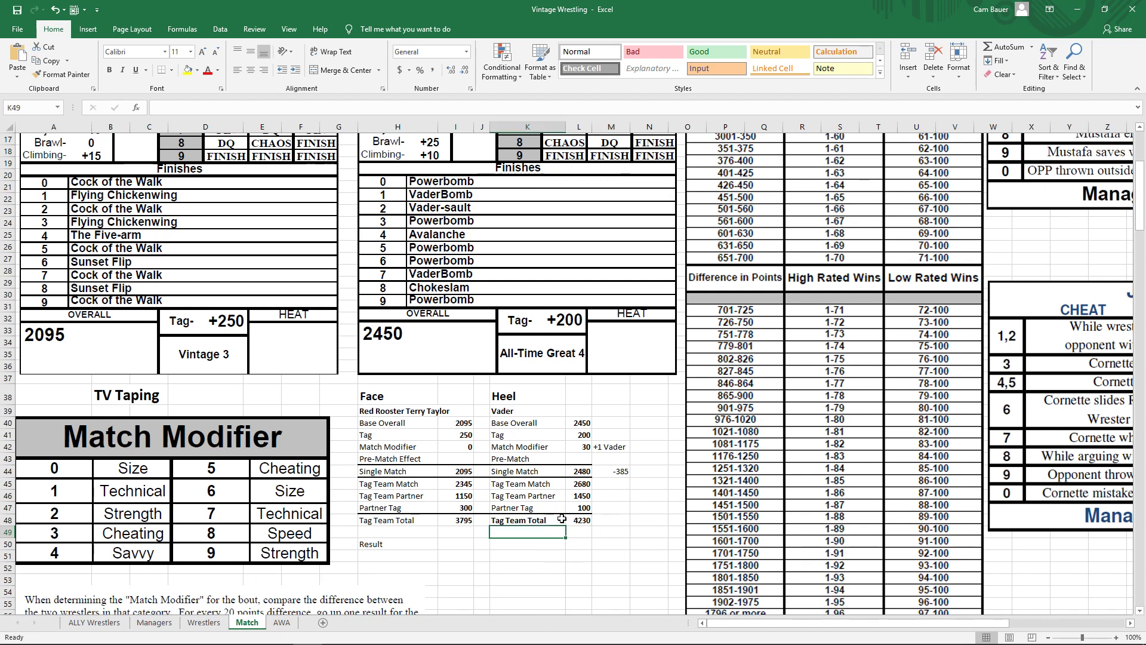
pyautogui.write("'-")
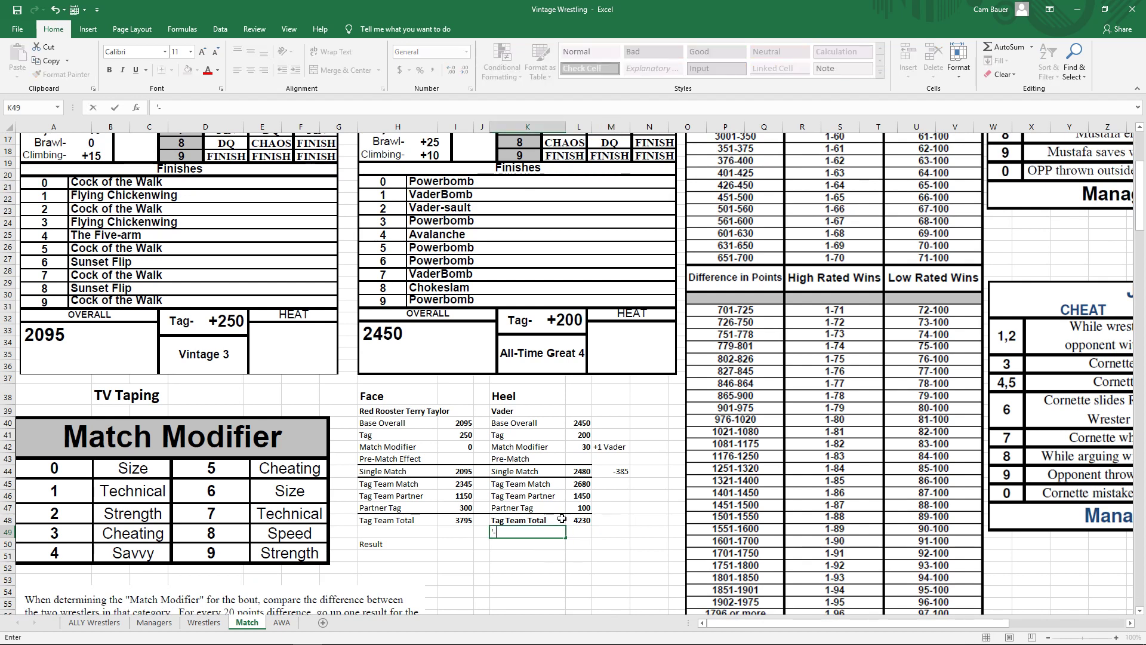
pyautogui.press('BackSpace')
pyautogui.press('BackSpace')
pyautogui.write('1-63')
pyautogui.press('Return')
pyautogui.click(395, 532)
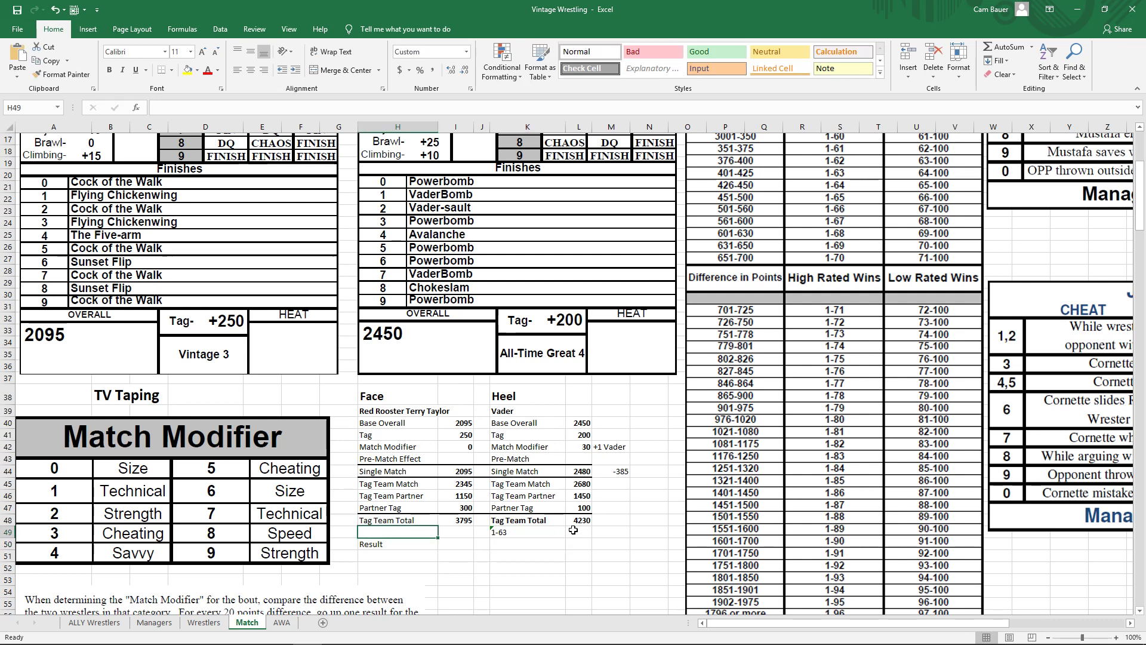
pyautogui.write("'64-100")
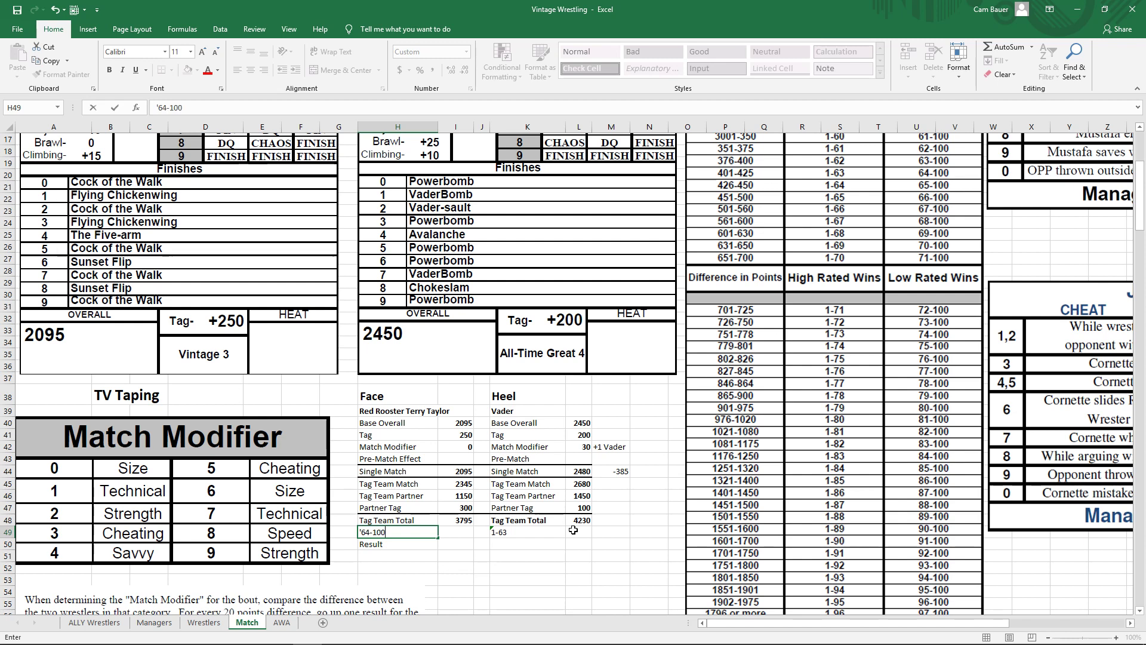
pyautogui.press('Return')
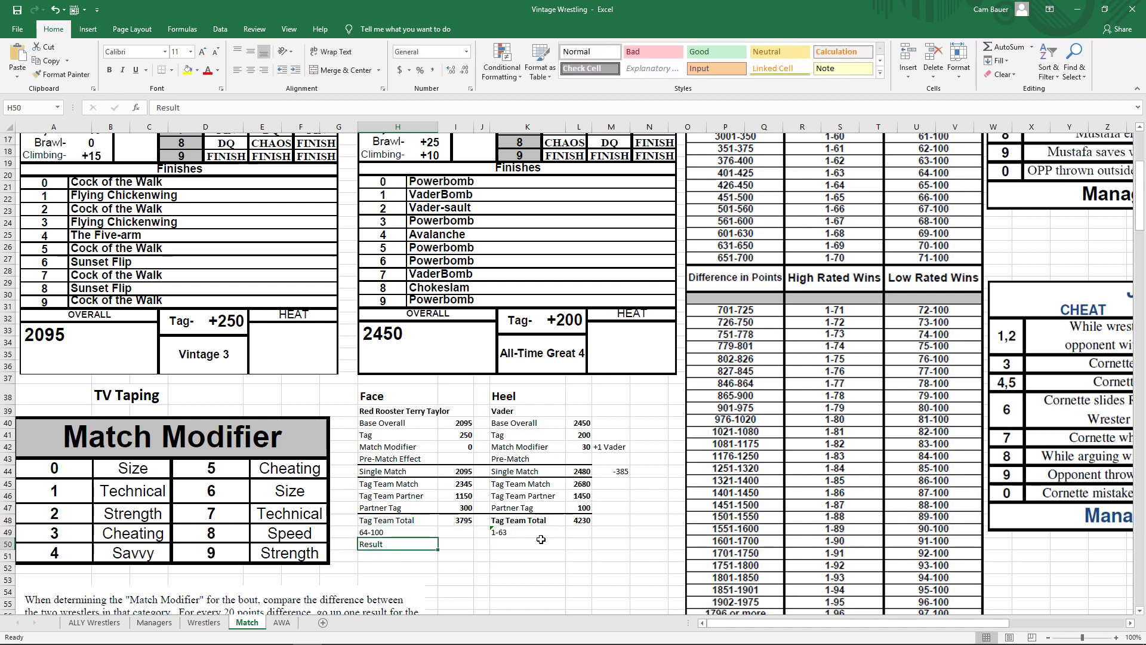
pyautogui.scroll(-2, 573, 530)
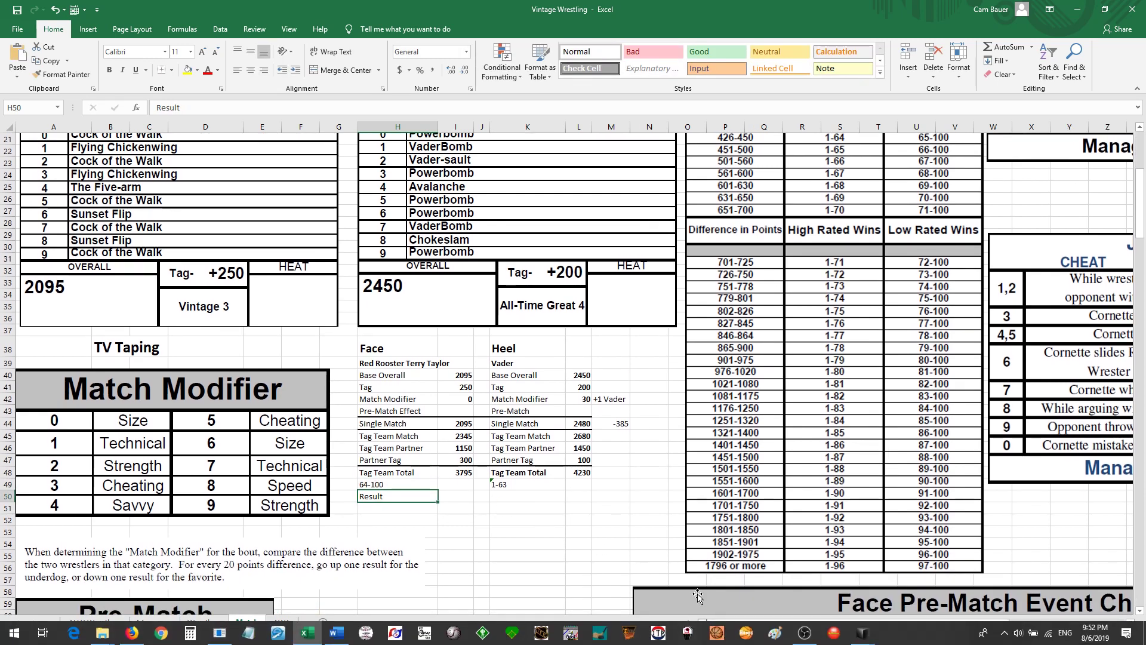
pyautogui.scroll(5, 460, 472)
pyautogui.scroll(2, 460, 471)
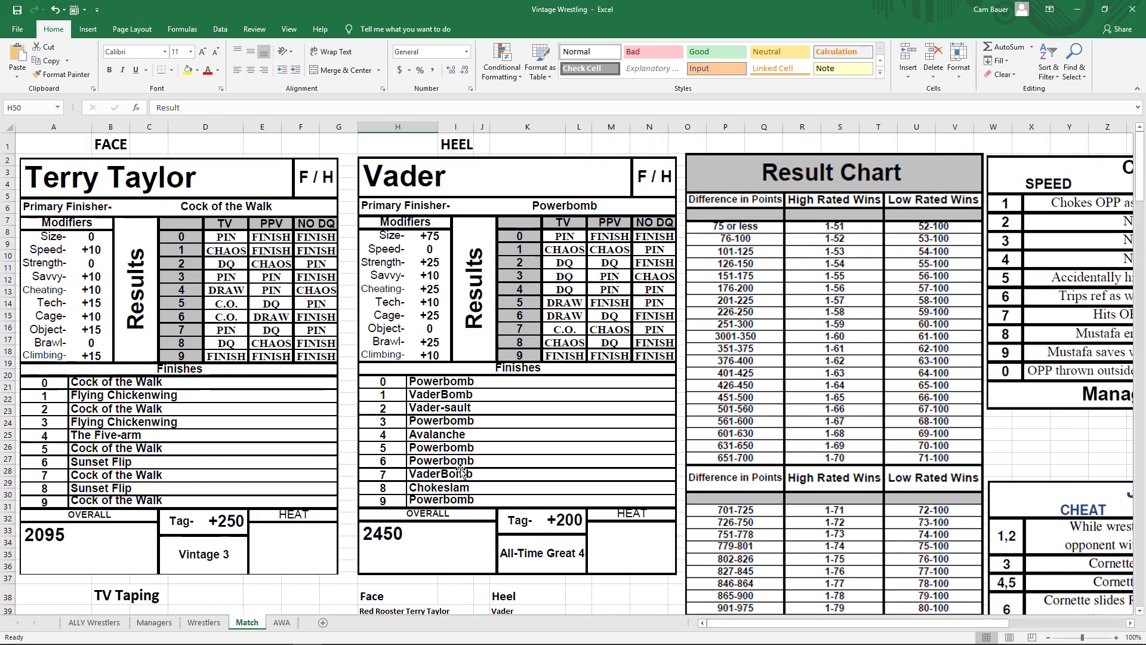
pyautogui.scroll(-7, 460, 472)
pyautogui.scroll(2, 462, 469)
pyautogui.scroll(5, 463, 469)
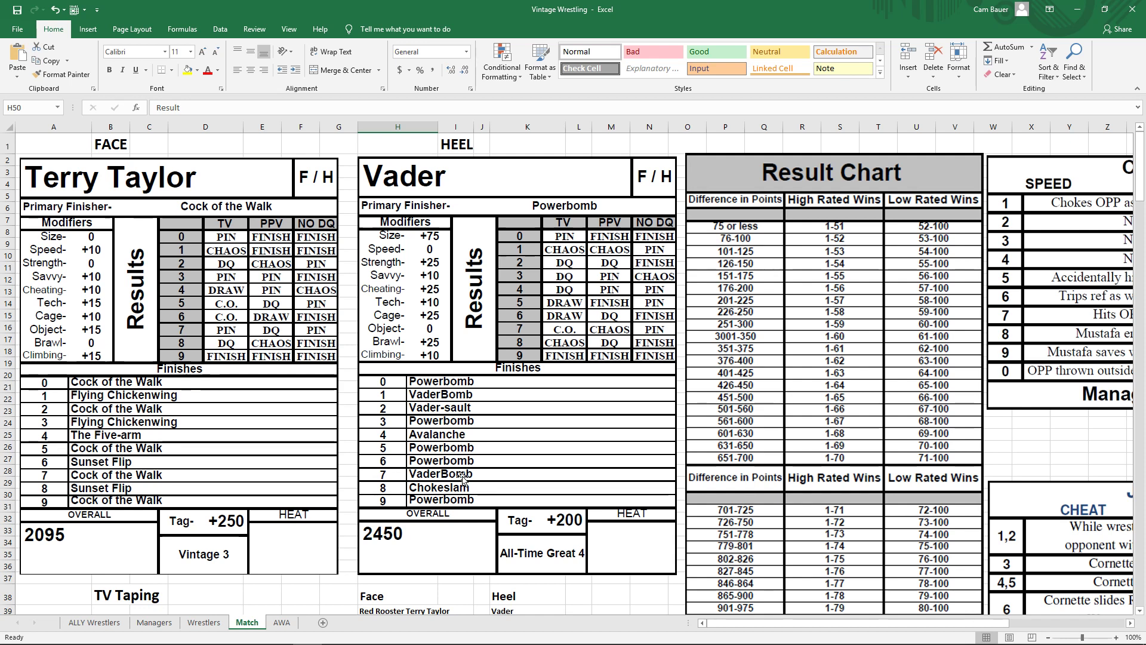
# Step: Switch the dice roller to a d100 die
pyautogui.scroll(-2, 501, 472)
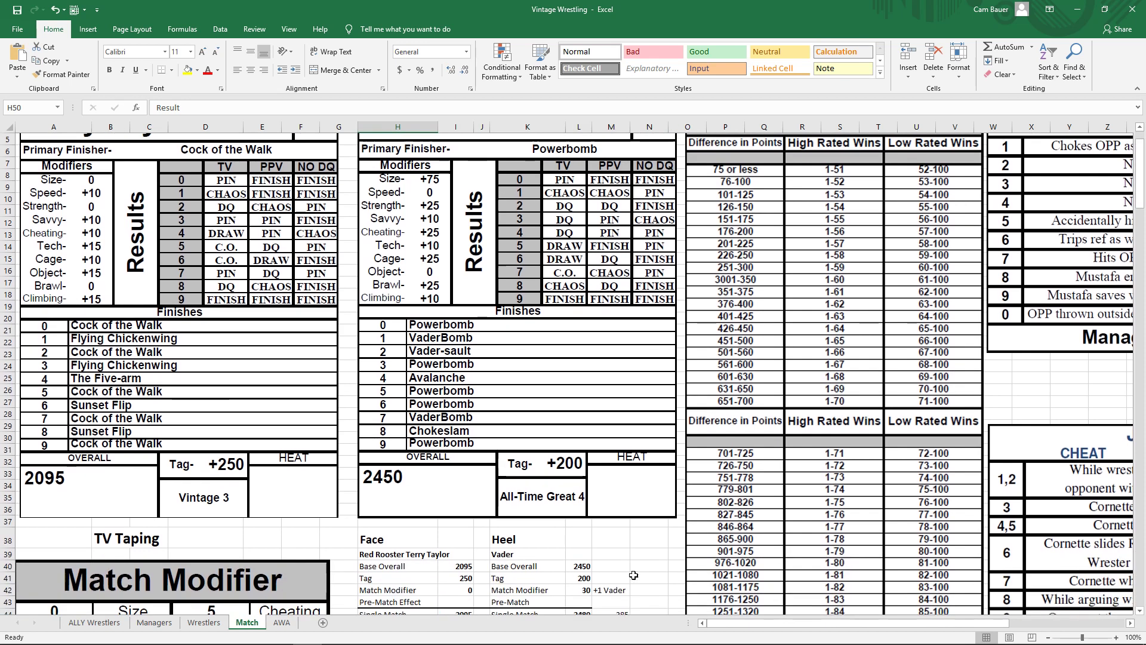
pyautogui.moveTo(862, 633)
pyautogui.click(896, 601)
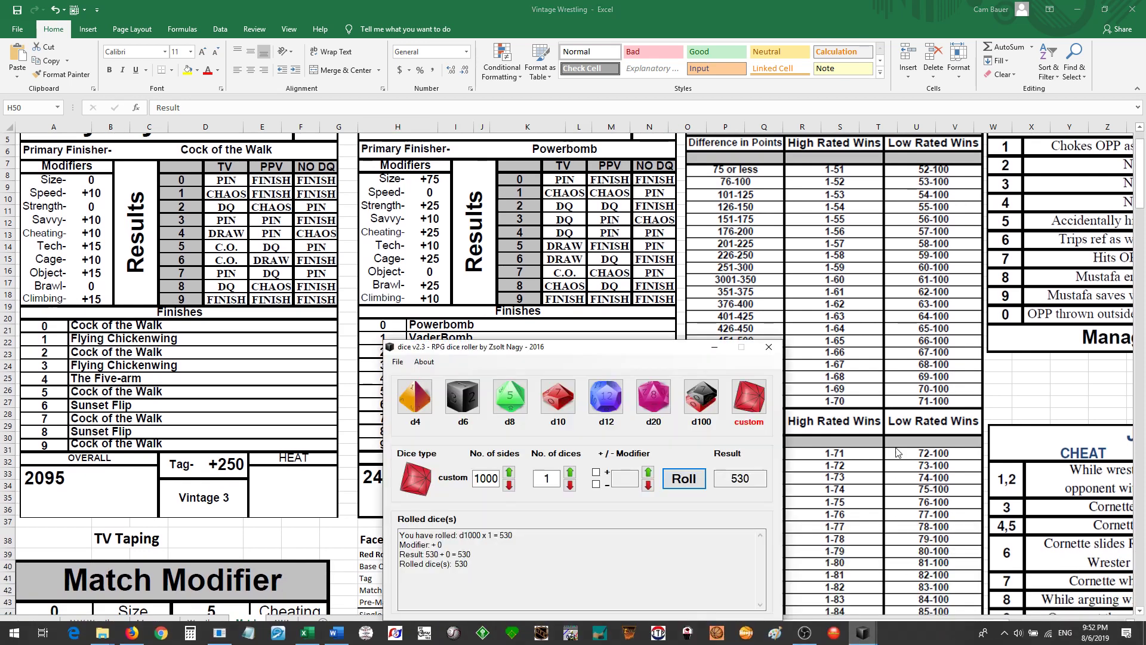
pyautogui.click(704, 401)
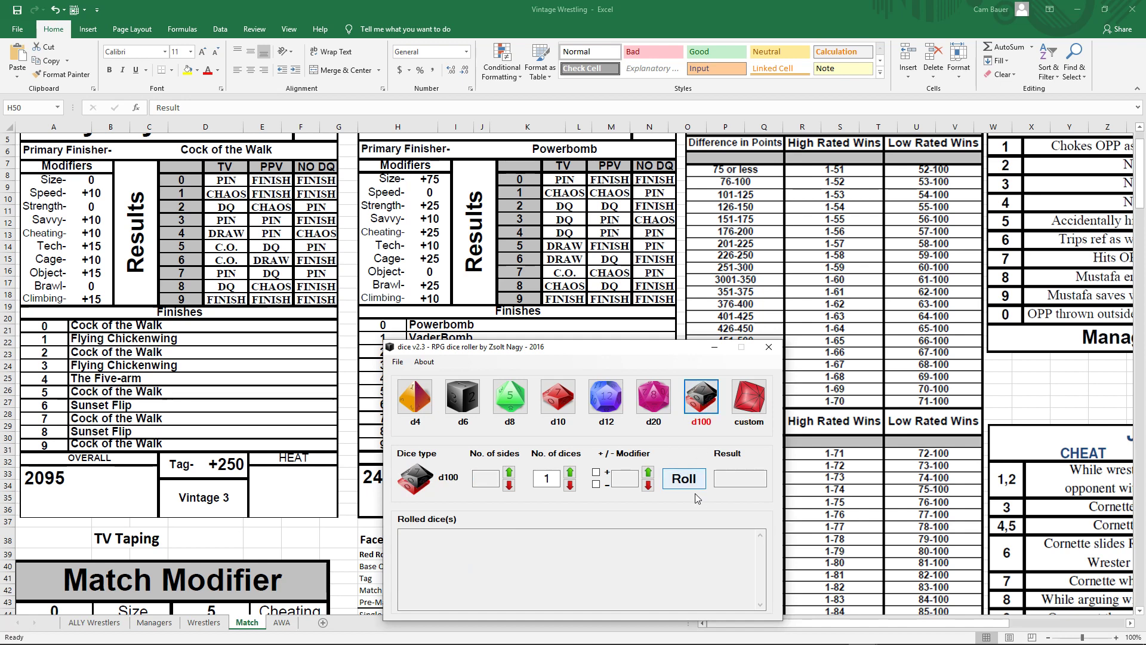
pyautogui.hotkey('alt', 'Tab')
# Step: Move the dice roller off the Face/Heel table and roll the d100, getting 76
pyautogui.scroll(-3, 289, 538)
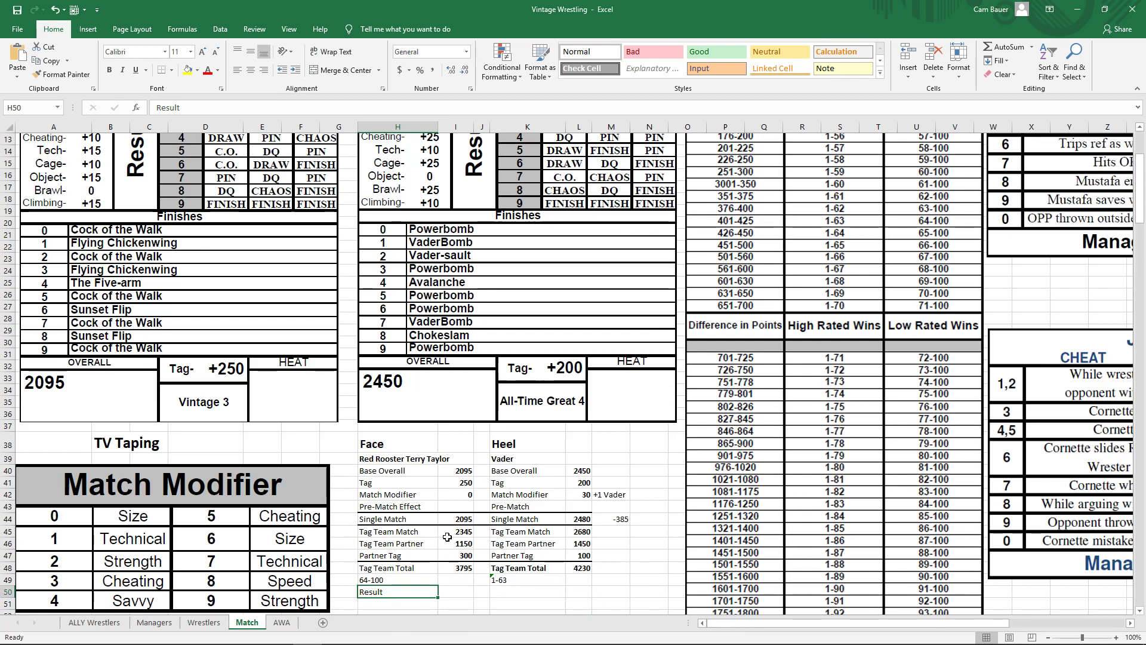
pyautogui.moveTo(681, 636)
pyautogui.moveTo(867, 635)
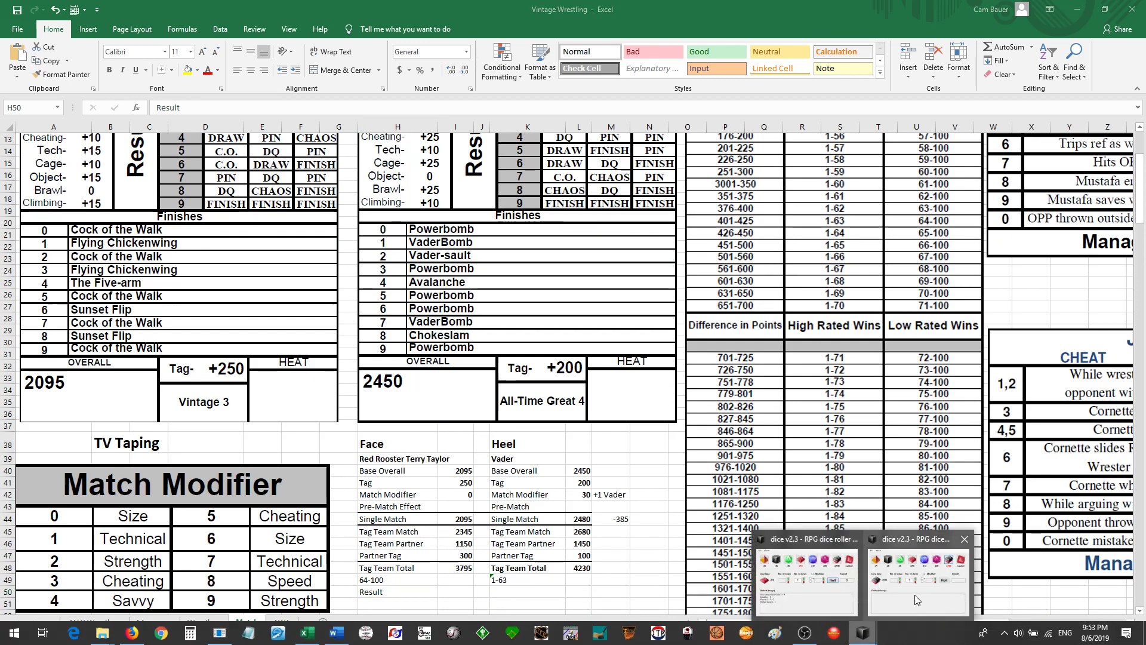
pyautogui.click(918, 574)
pyautogui.moveTo(618, 346); pyautogui.dragTo(633, 155)
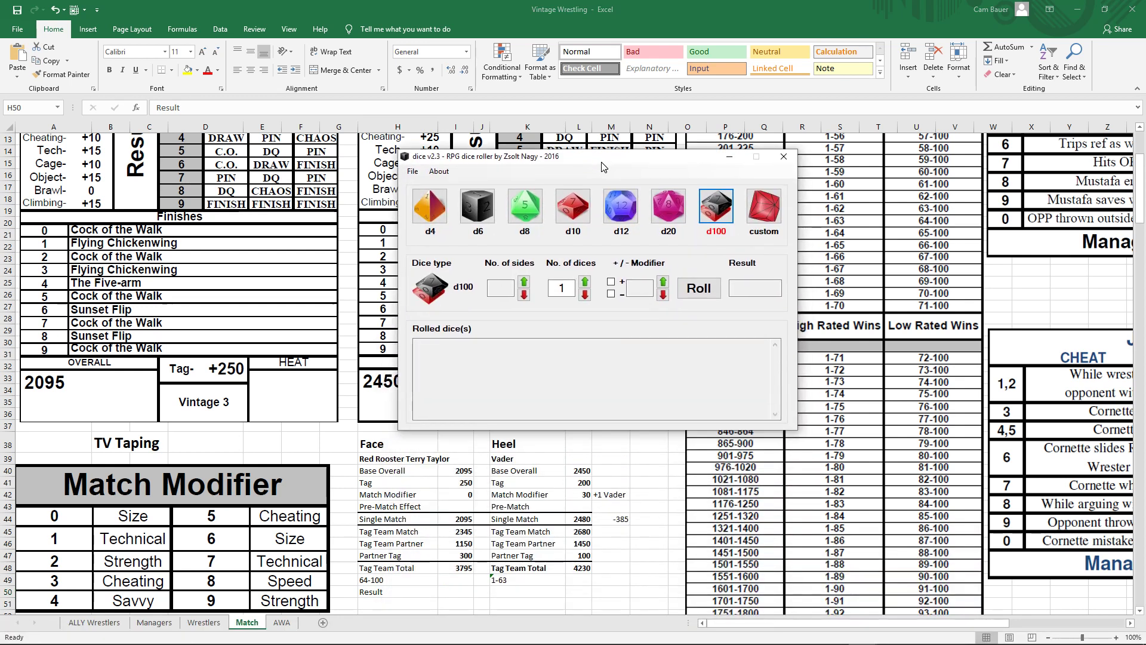
pyautogui.click(698, 292)
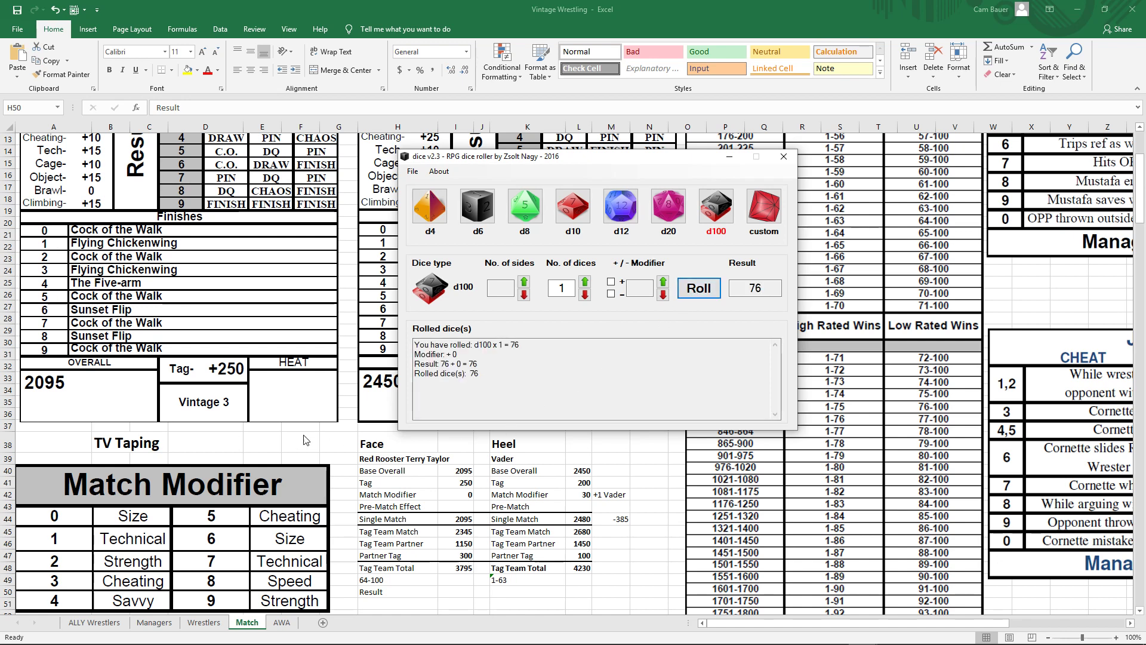
pyautogui.hotkey('alt', 'Tab')
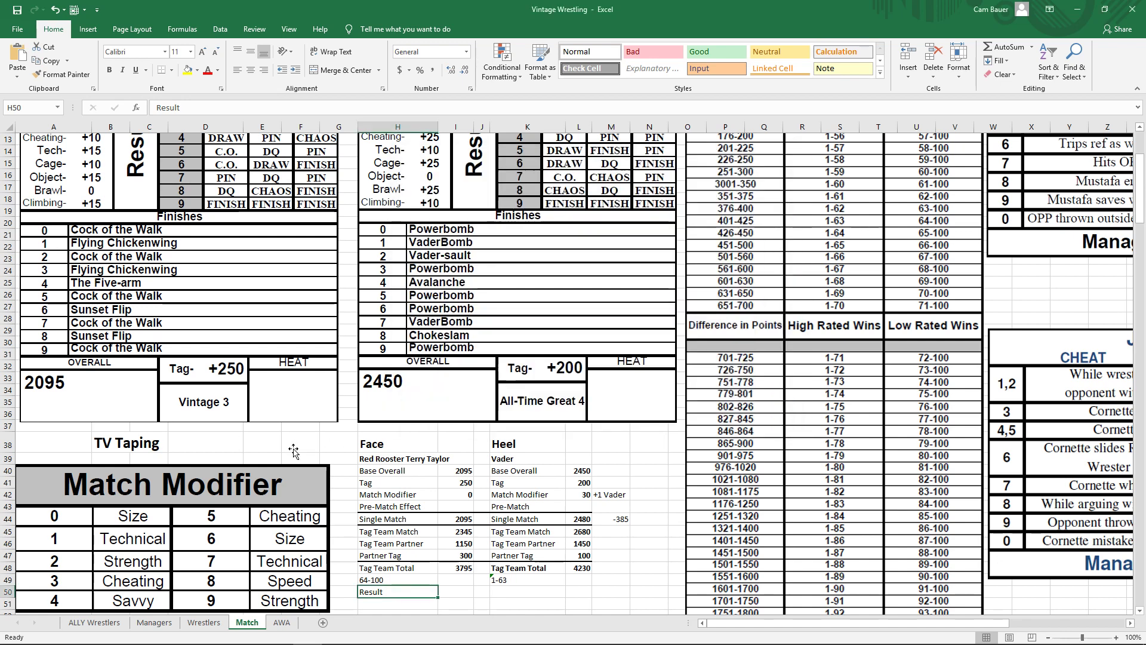
# Step: Place the dice roller over the Result Chart and roll the d10, getting 10
pyautogui.scroll(4, 292, 449)
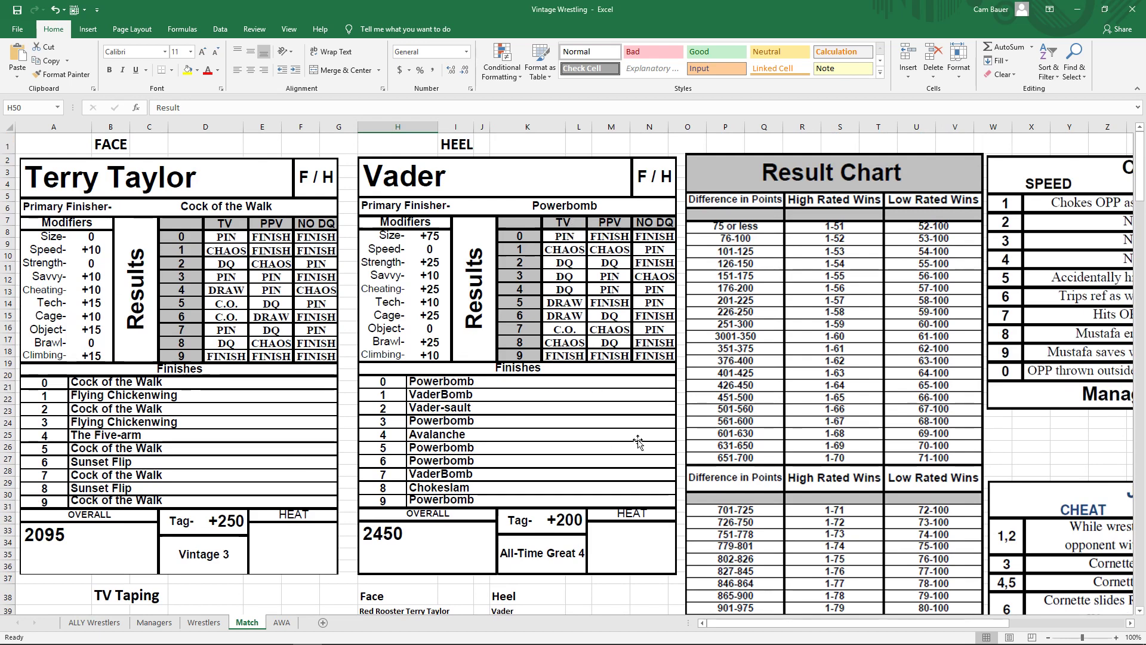
pyautogui.moveTo(775, 639)
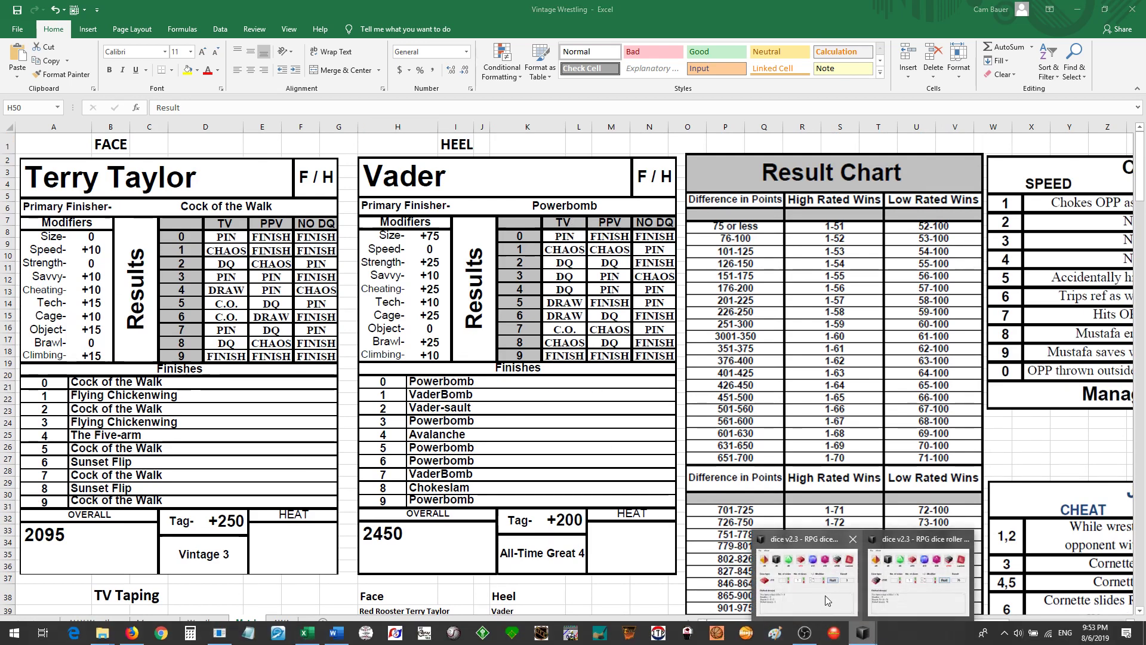
pyautogui.click(827, 600)
pyautogui.moveTo(650, 263); pyautogui.dragTo(838, 198)
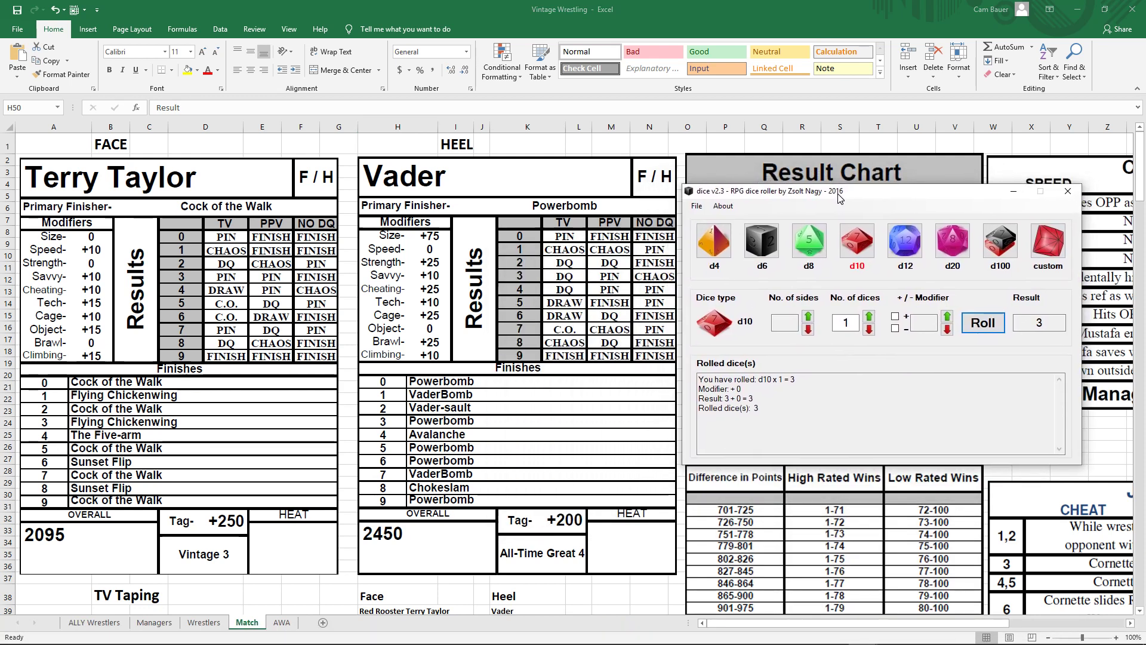
pyautogui.click(974, 323)
# Step: Scroll down to the PIN Results table and minimize the dice roller window
pyautogui.scroll(-3, 550, 400)
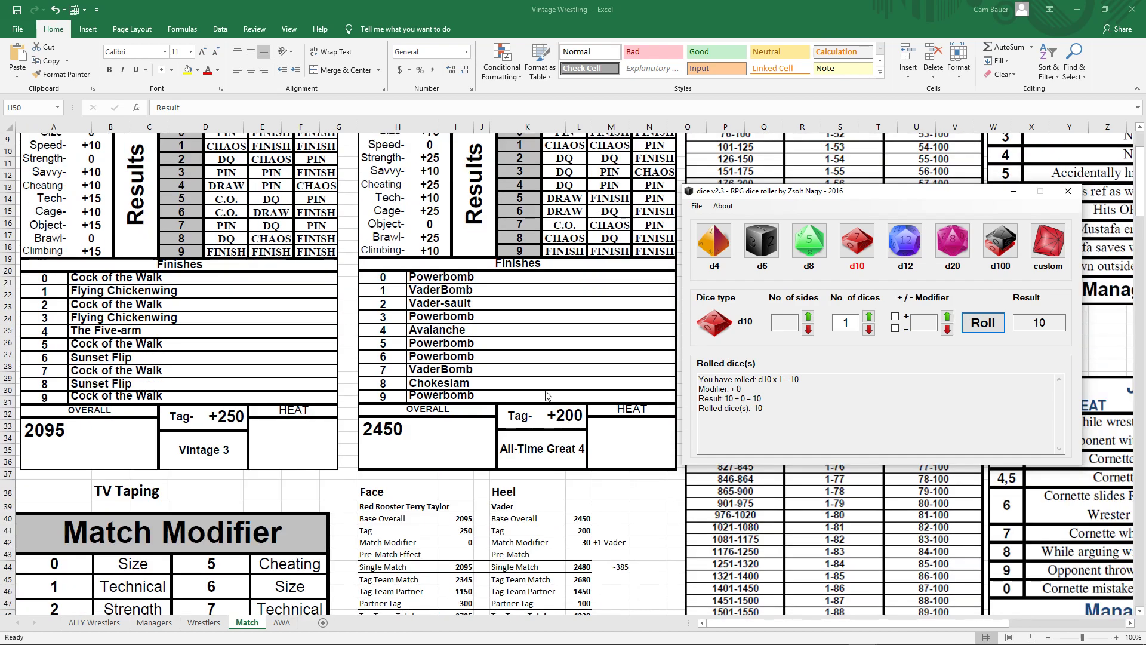
pyautogui.scroll(-20, 544, 395)
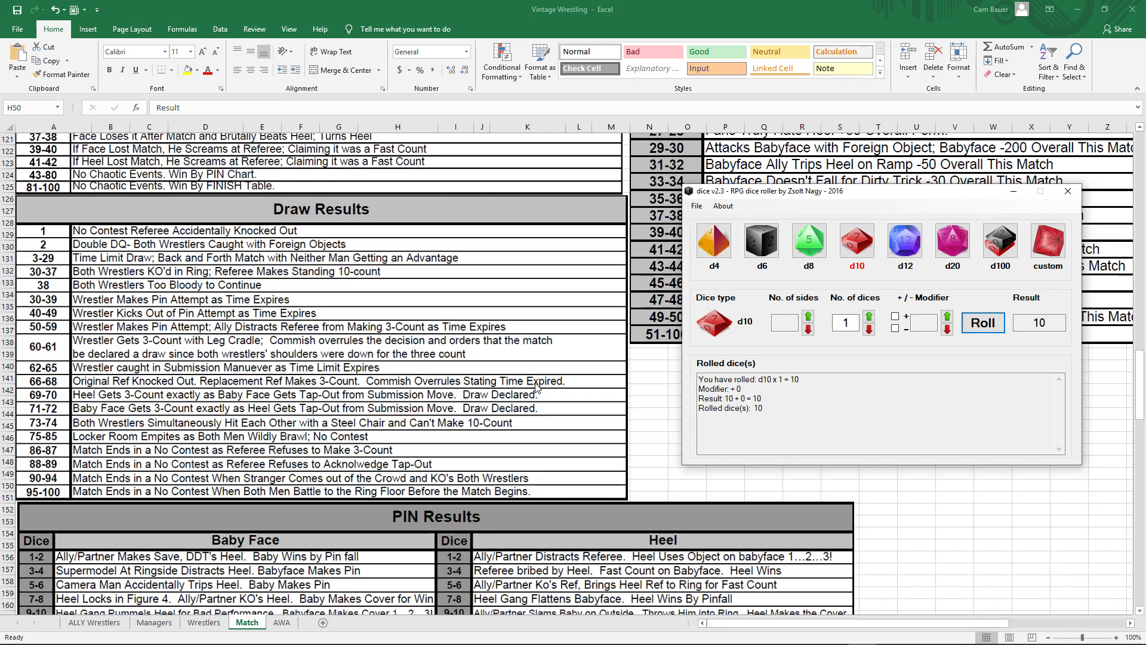
pyautogui.scroll(-8, 536, 386)
pyautogui.scroll(3, 535, 386)
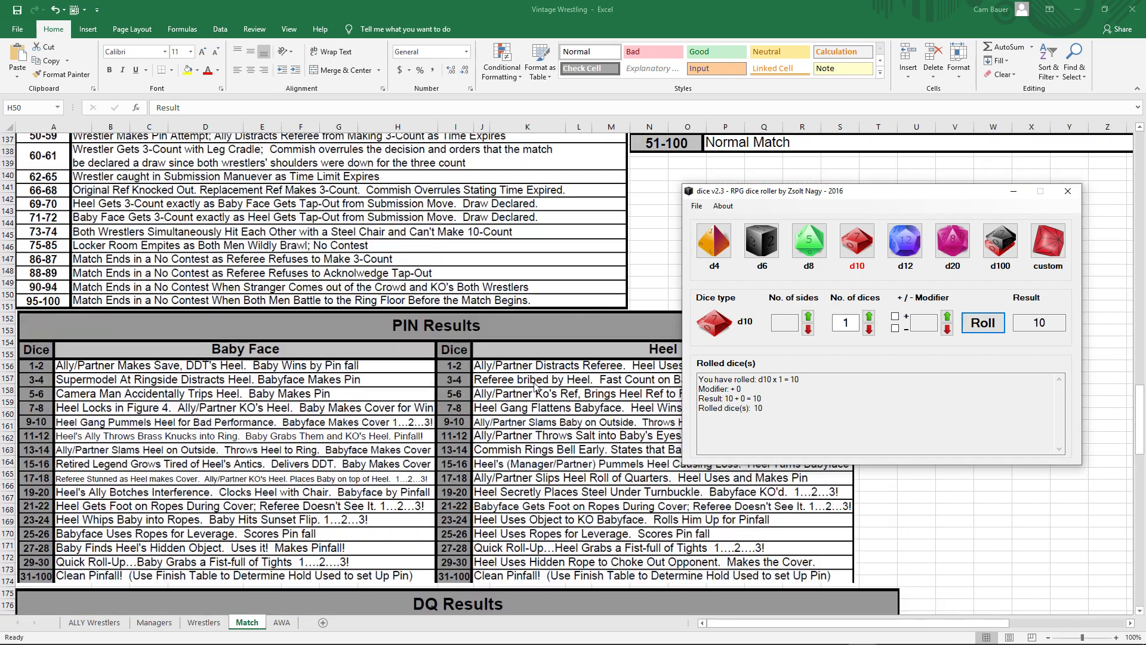
pyautogui.moveTo(799, 190); pyautogui.dragTo(834, 197)
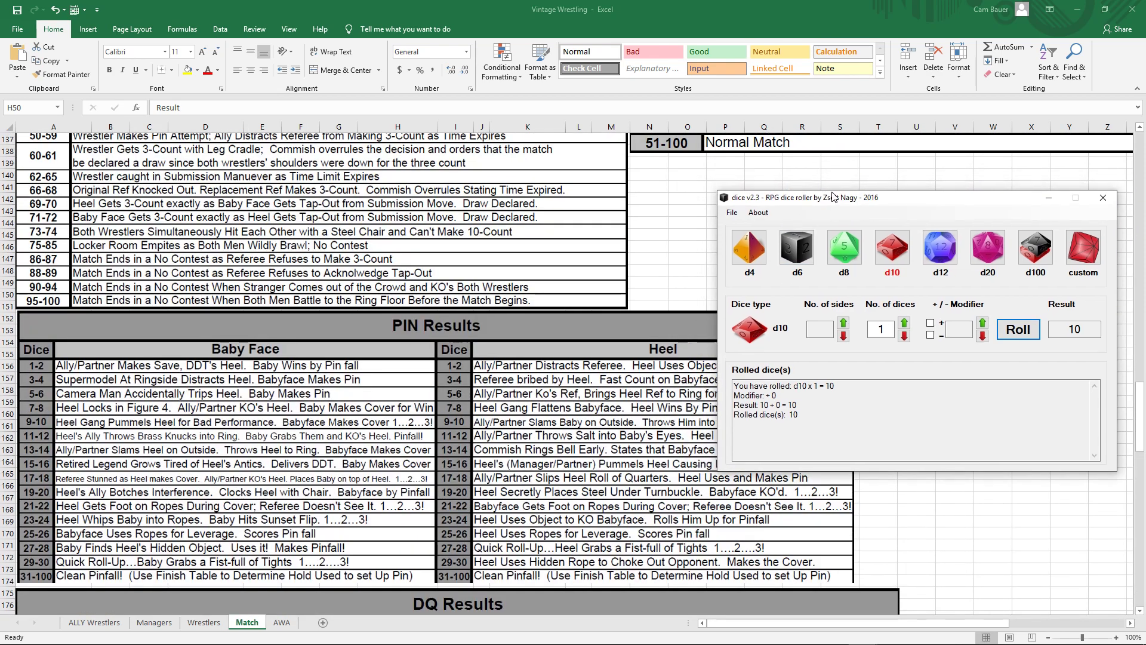
pyautogui.click(1049, 197)
pyautogui.moveTo(874, 634)
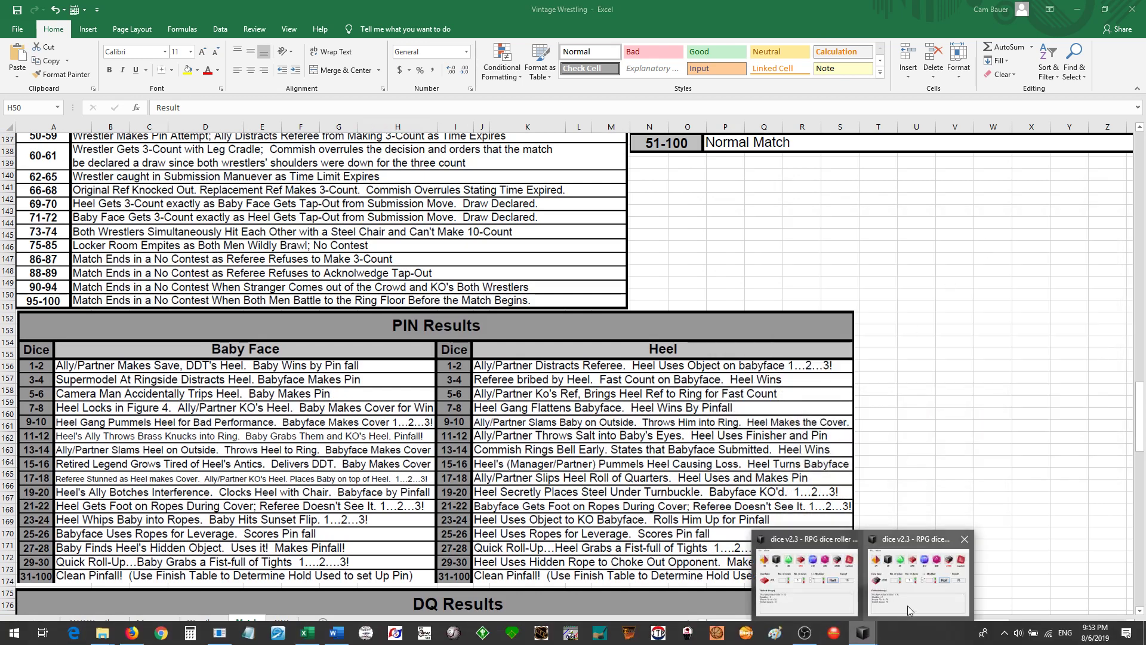
# Step: Bring back the dice roller, shift it right, and roll a fresh d100, getting 12
pyautogui.click(907, 604)
pyautogui.moveTo(573, 160); pyautogui.dragTo(658, 170)
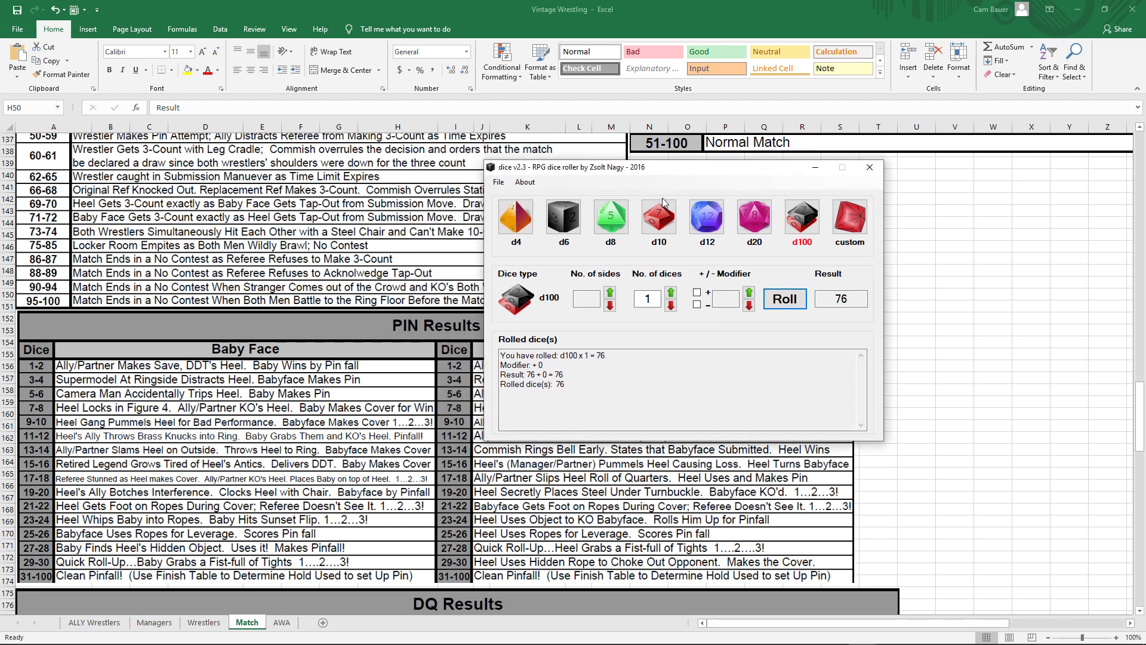
pyautogui.click(774, 305)
# Step: Return to Excel and review the Match sheet's Count-Out, Chaos, Draw and PIN Results tables
pyautogui.hotkey('alt', 'Tab')
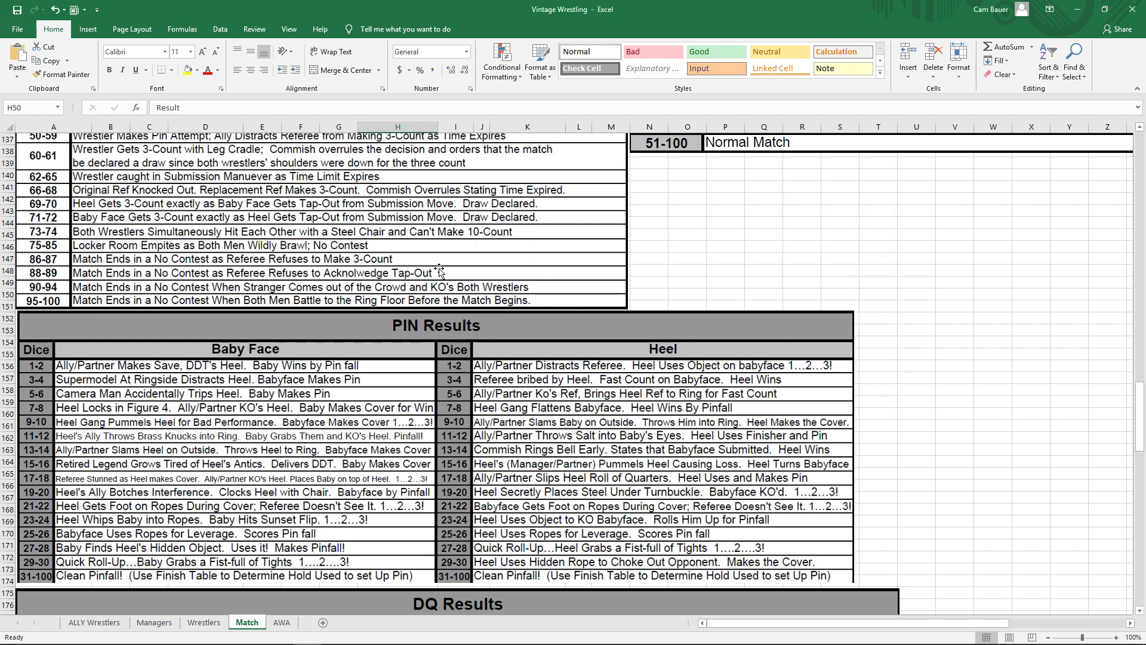
pyautogui.scroll(9, 457, 309)
pyautogui.scroll(20, 485, 351)
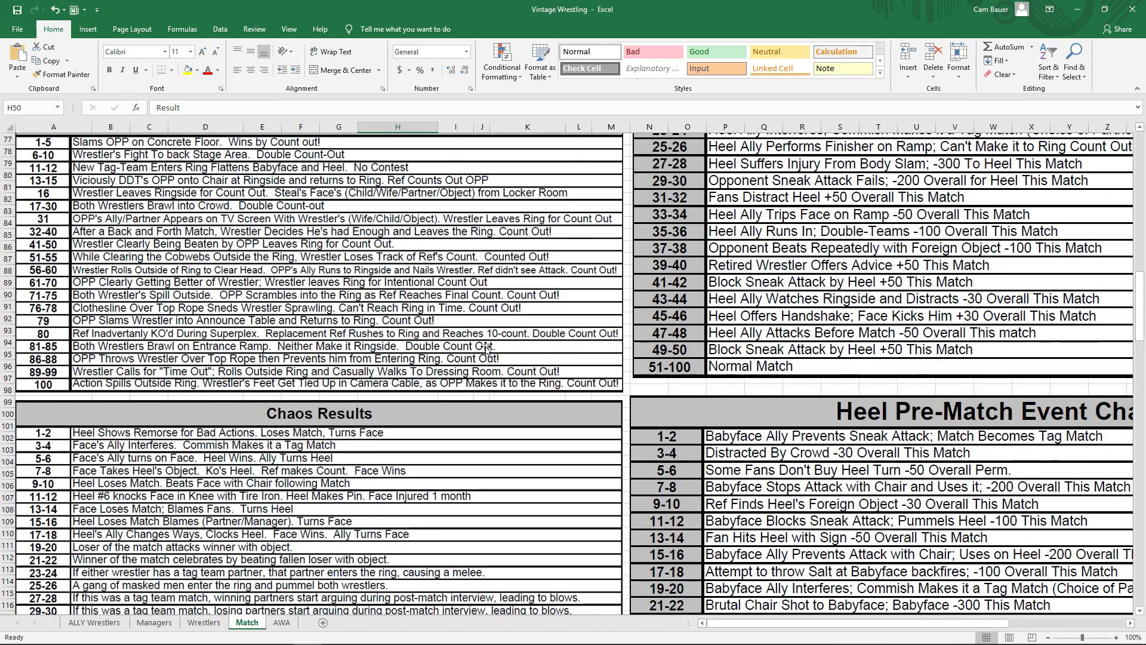
pyautogui.scroll(5, 486, 351)
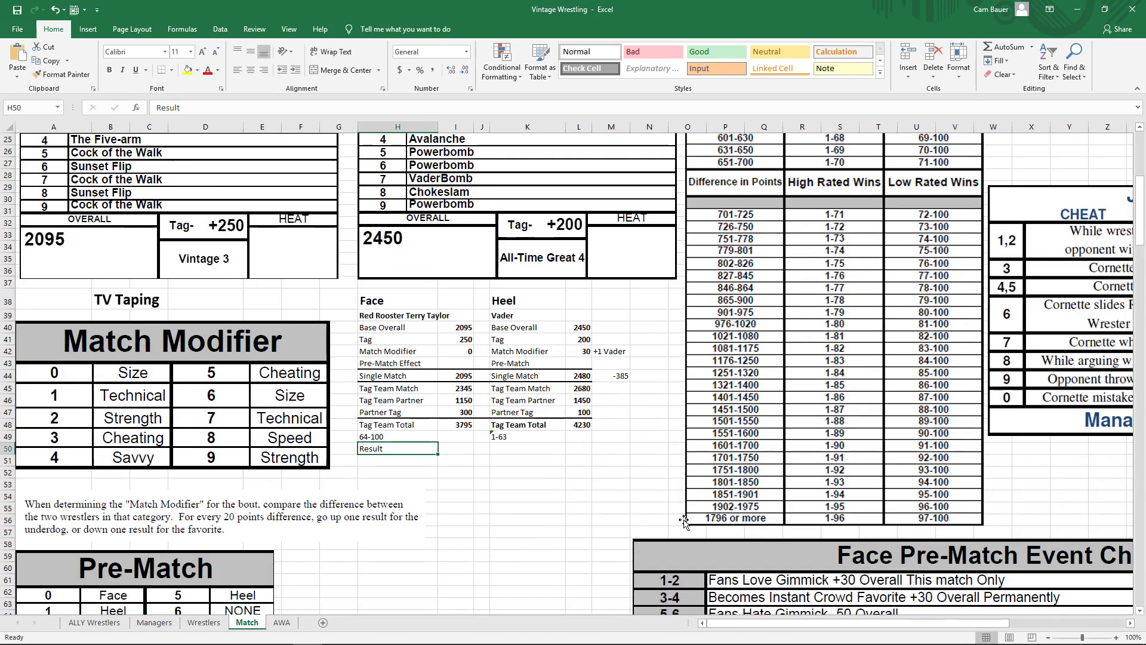
pyautogui.scroll(1, 744, 607)
pyautogui.moveTo(761, 622); pyautogui.dragTo(878, 622)
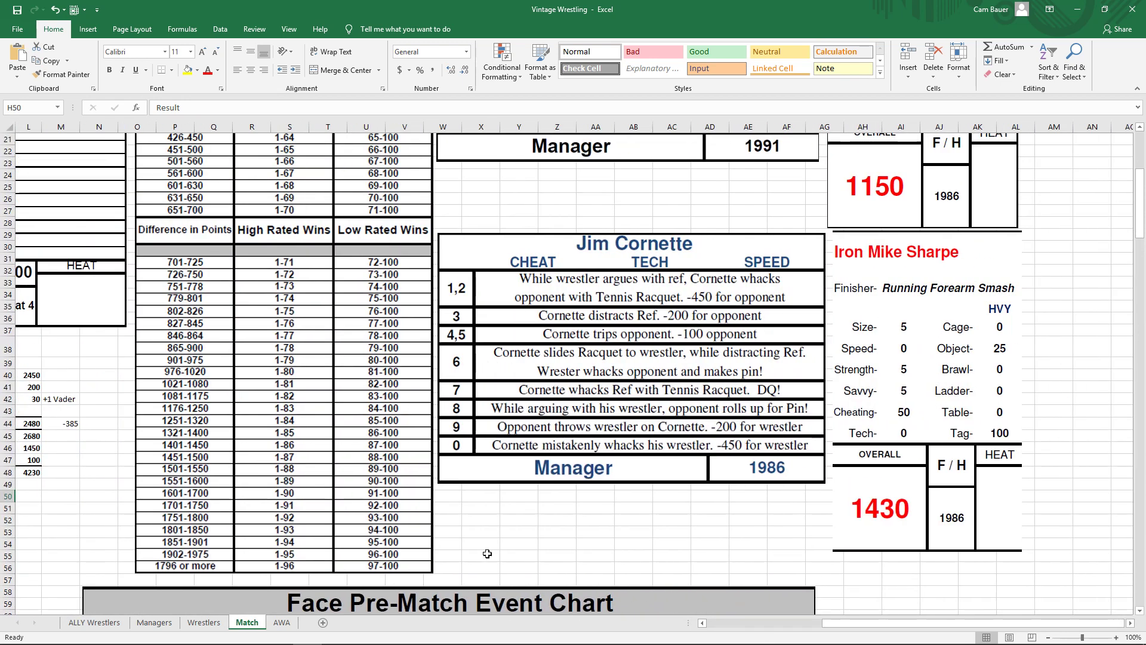
pyautogui.moveTo(836, 625); pyautogui.dragTo(719, 625)
pyautogui.scroll(7, 439, 546)
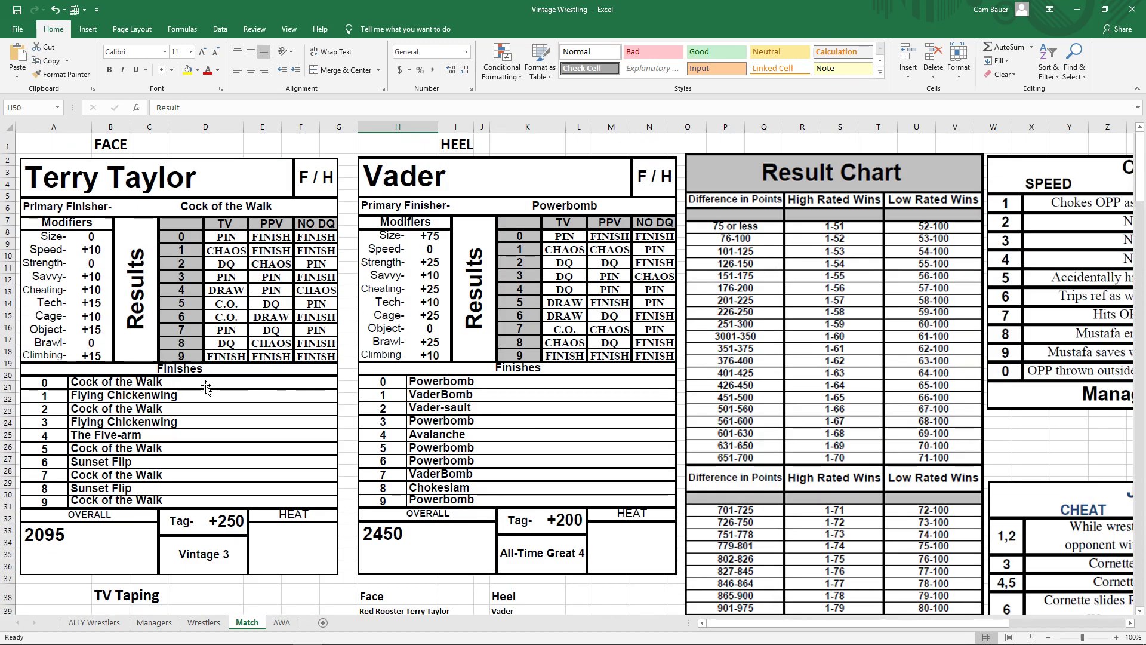
pyautogui.scroll(-12, 205, 389)
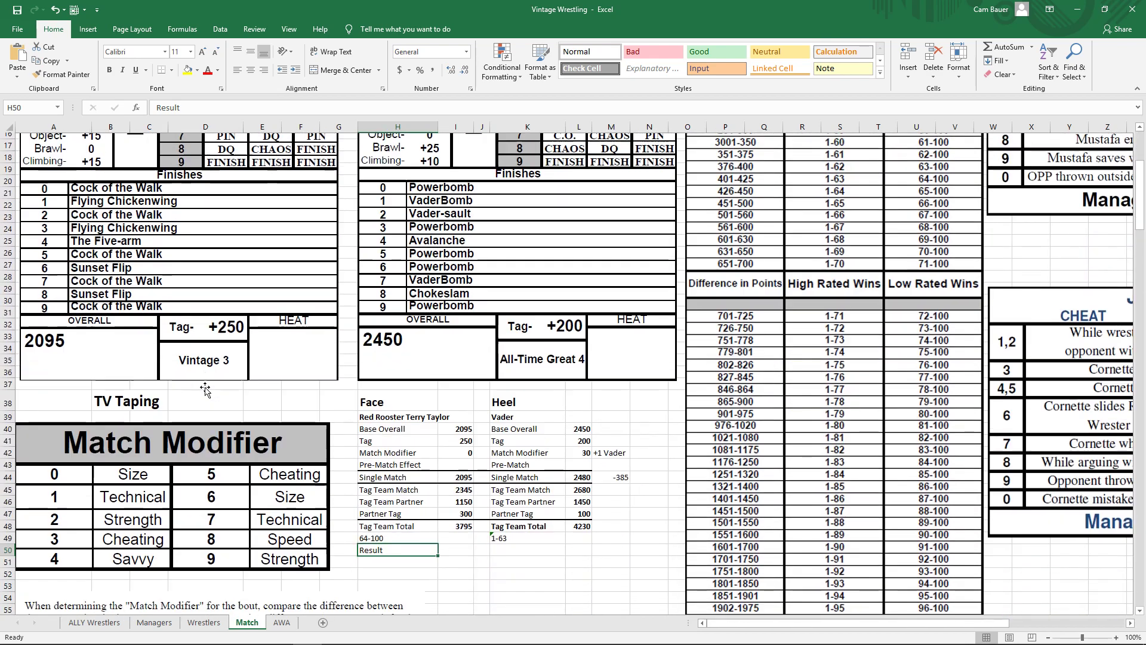
pyautogui.scroll(-8, 204, 389)
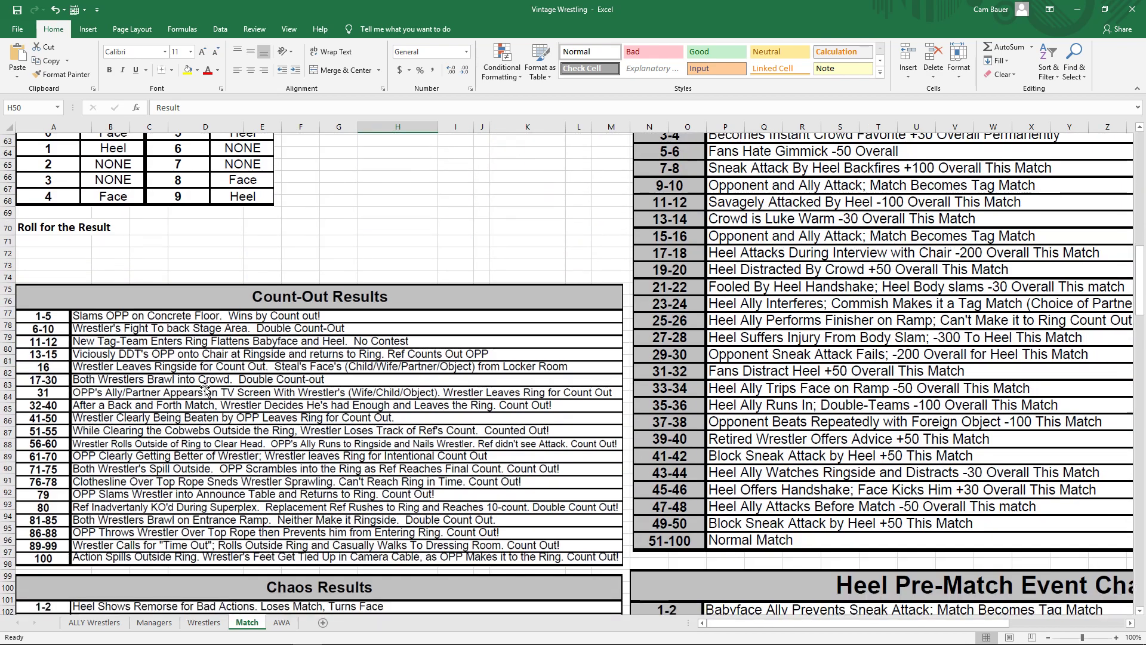
pyautogui.scroll(-18, 205, 388)
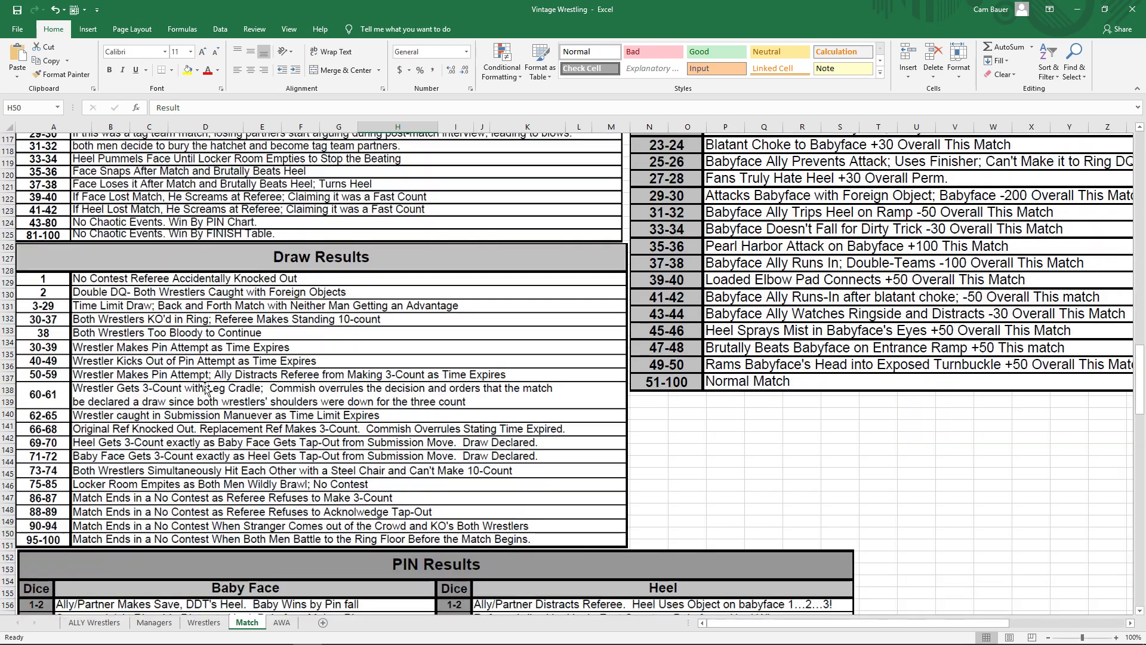
pyautogui.scroll(-8, 205, 389)
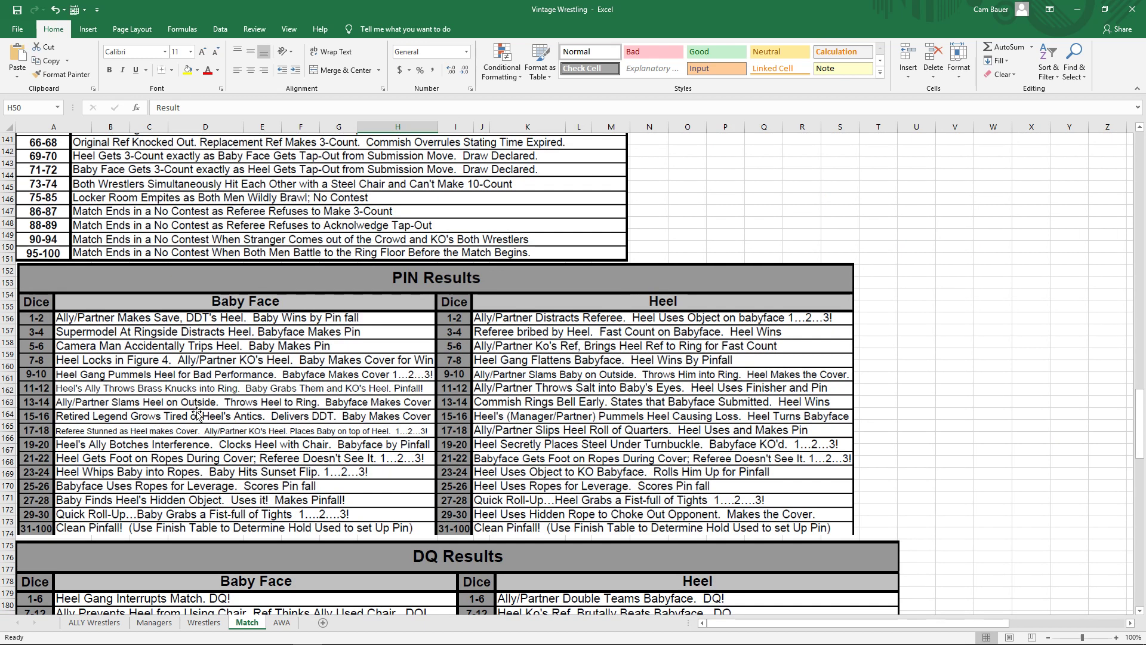
pyautogui.scroll(1, 253, 461)
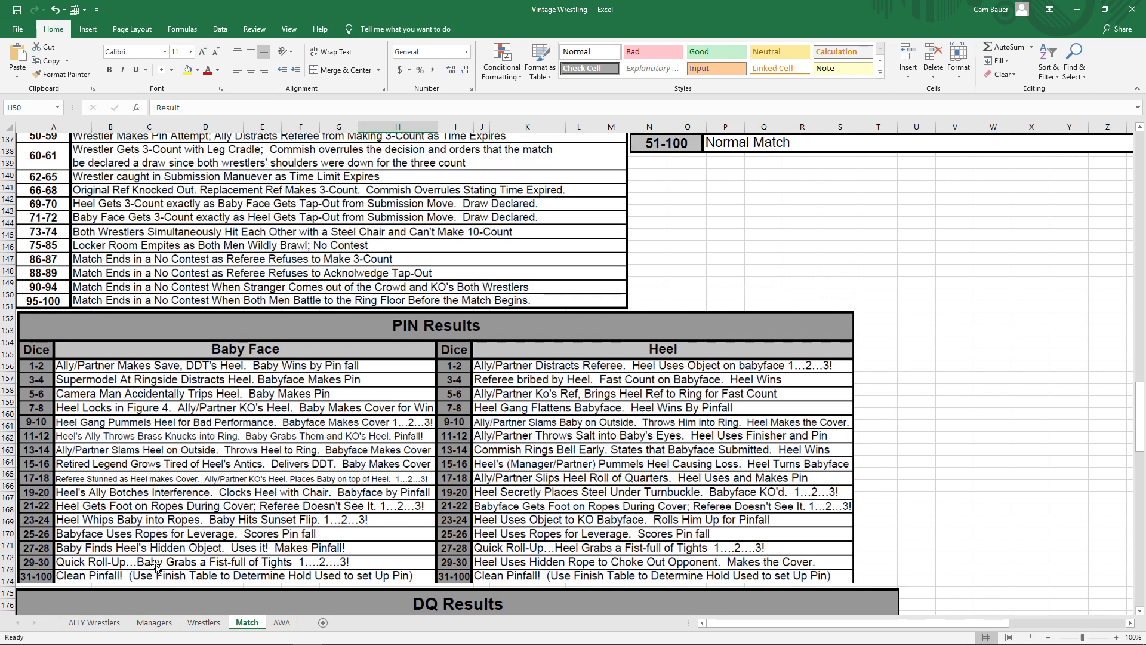
# Step: Go to the AWA sheet's TV/PPV match list and Standings, where the Taylor vs Vader row is blank
pyautogui.click(282, 622)
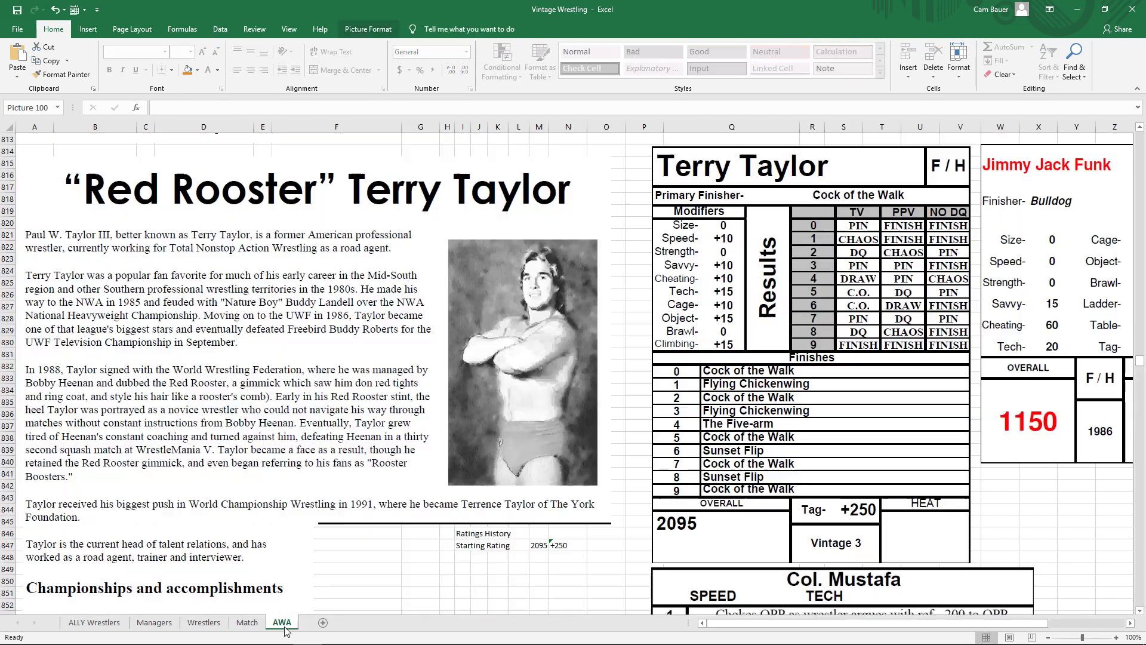
pyautogui.scroll(-4, 1145, 495)
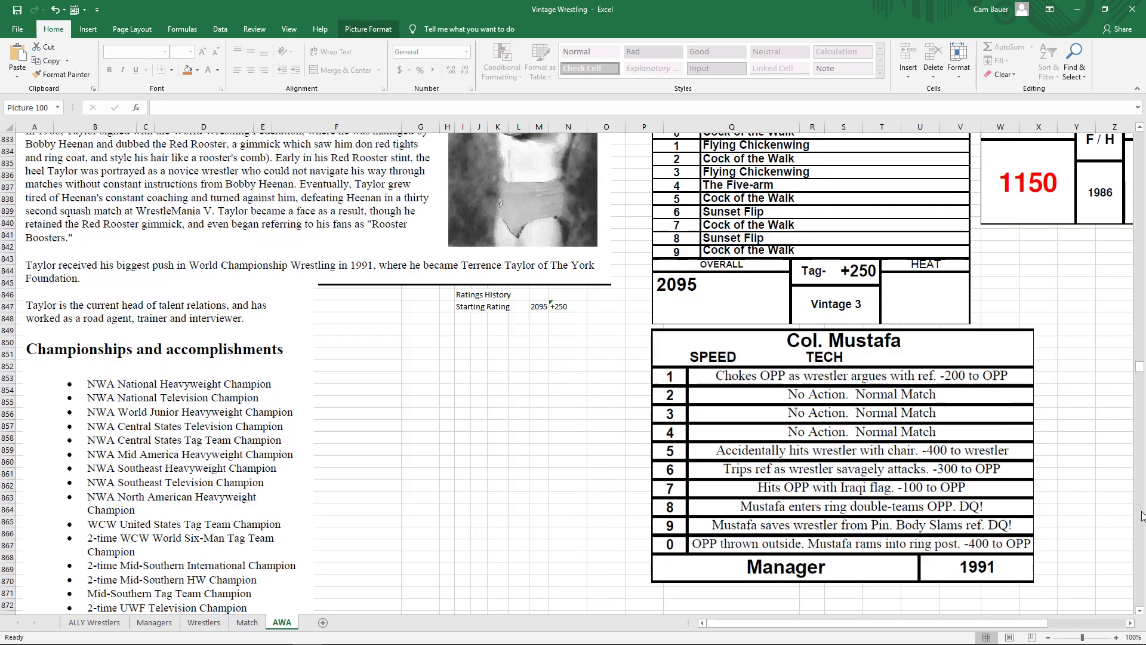
pyautogui.scroll(-20, 1144, 496)
pyautogui.scroll(-20, 1143, 514)
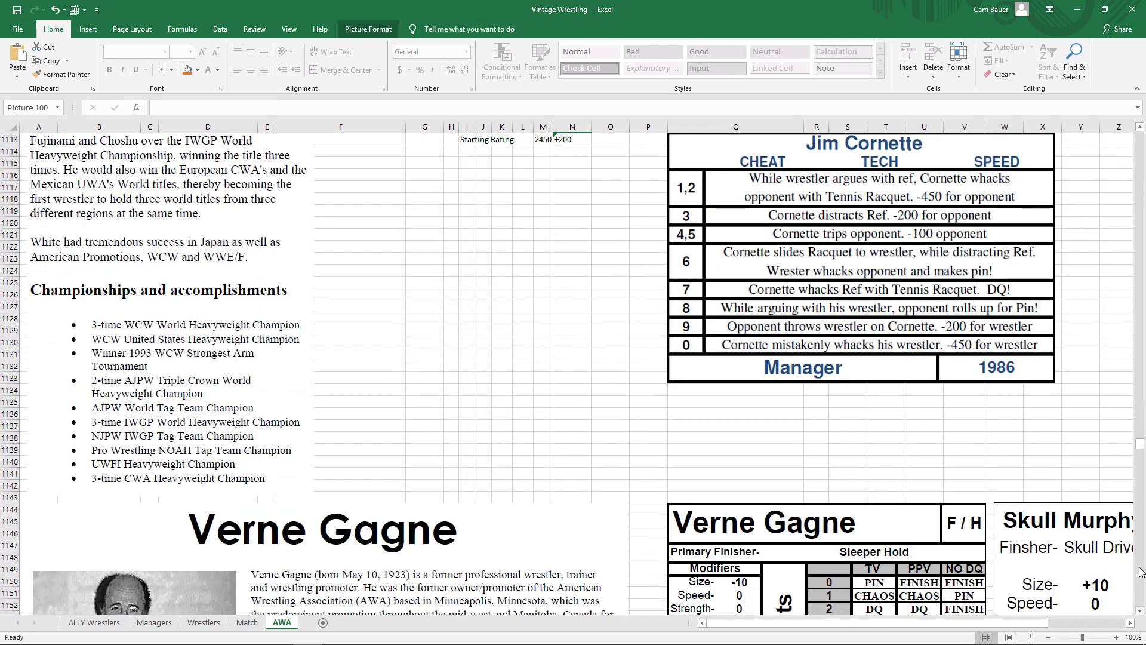
pyautogui.scroll(-20, 1136, 572)
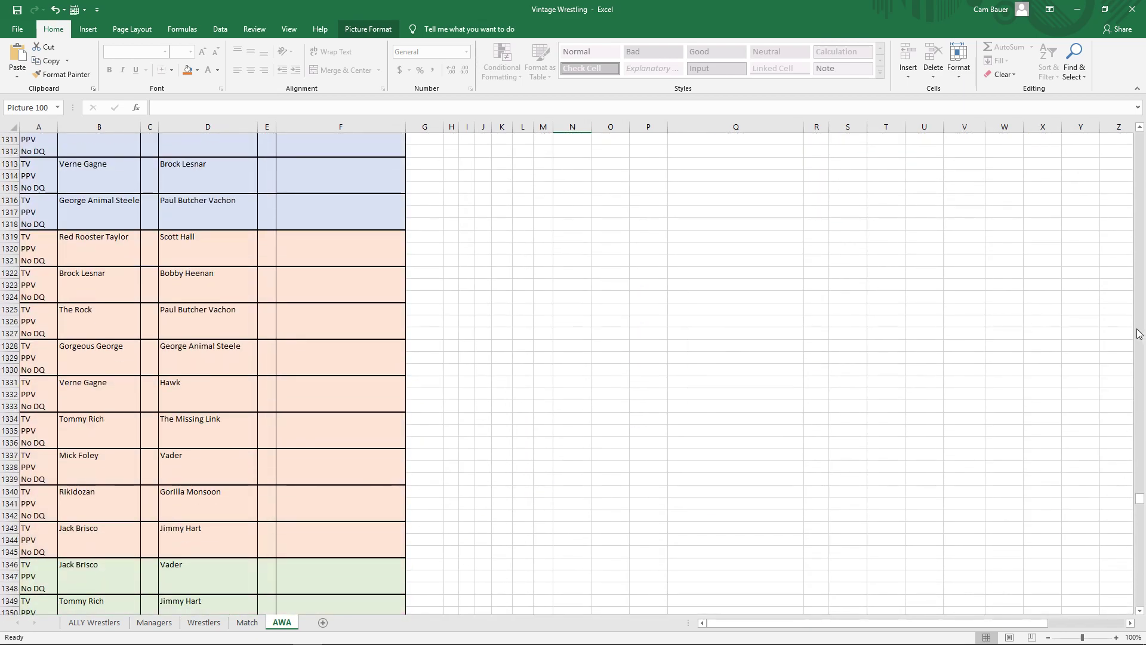
pyautogui.scroll(20, 1140, 334)
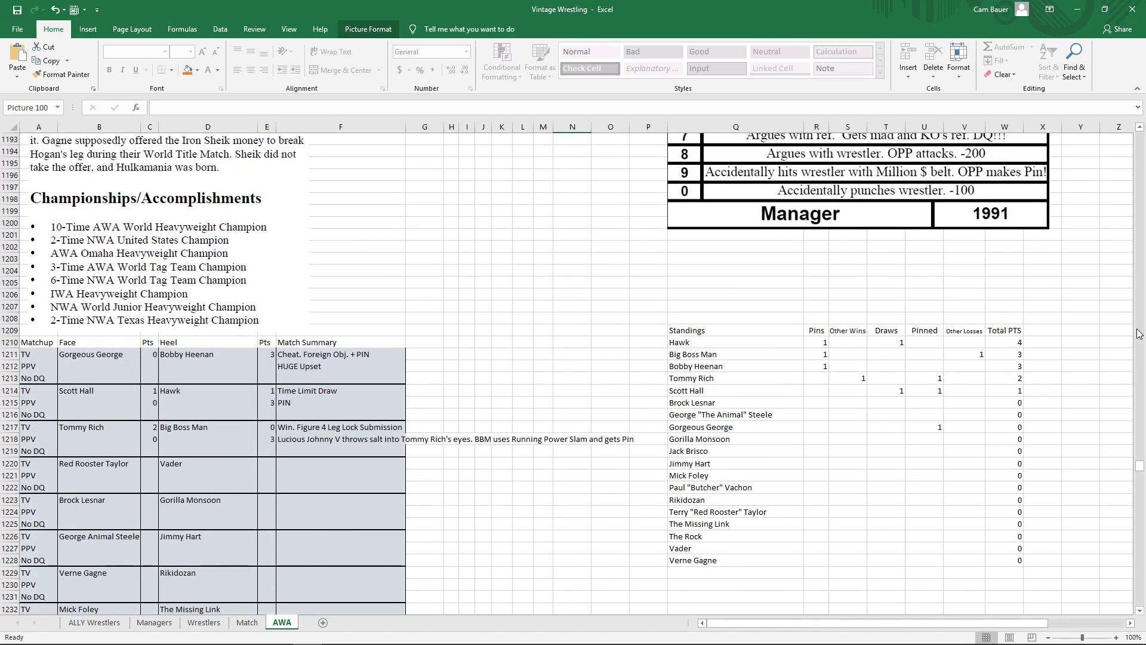
pyautogui.click(1138, 333)
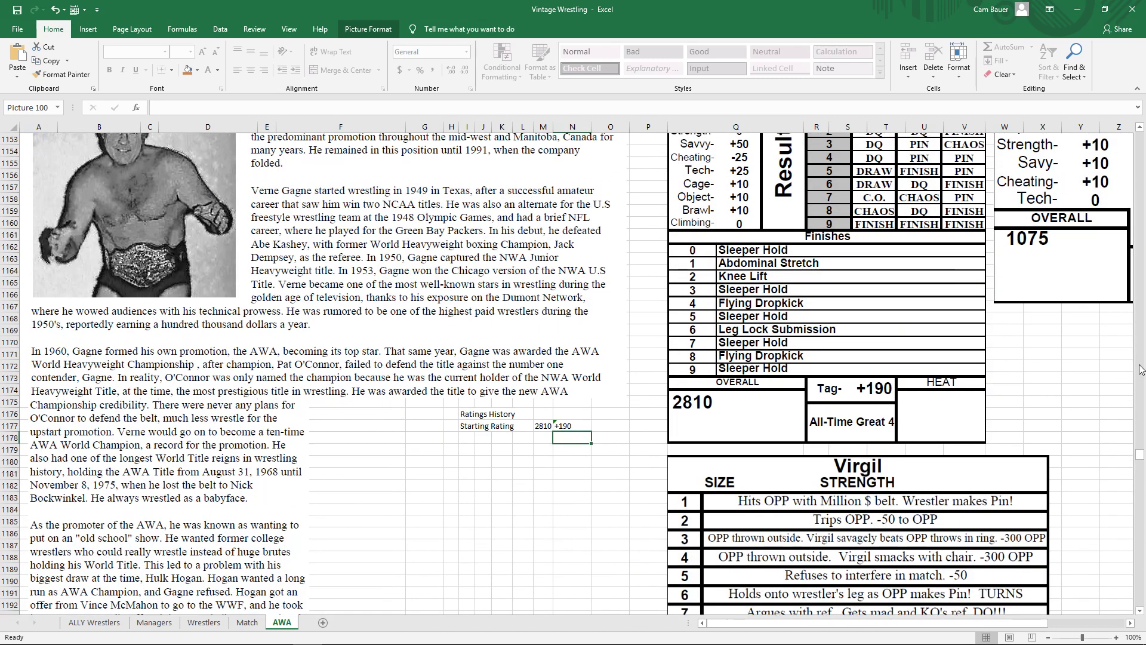
pyautogui.click(1142, 584)
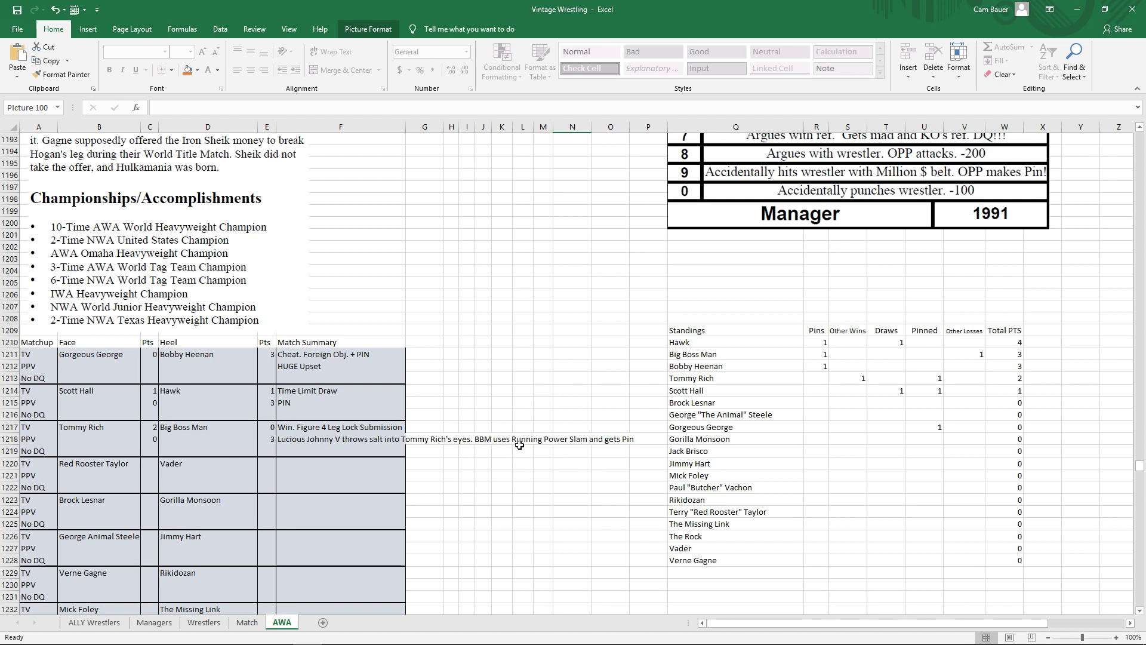
# Step: Award Red Rooster Taylor 3 points and Vader 0 points in C1220 and E1220
pyautogui.click(144, 465)
pyautogui.write('3')
pyautogui.press('Return')
pyautogui.click(272, 465)
pyautogui.write('0')
pyautogui.press('Return')
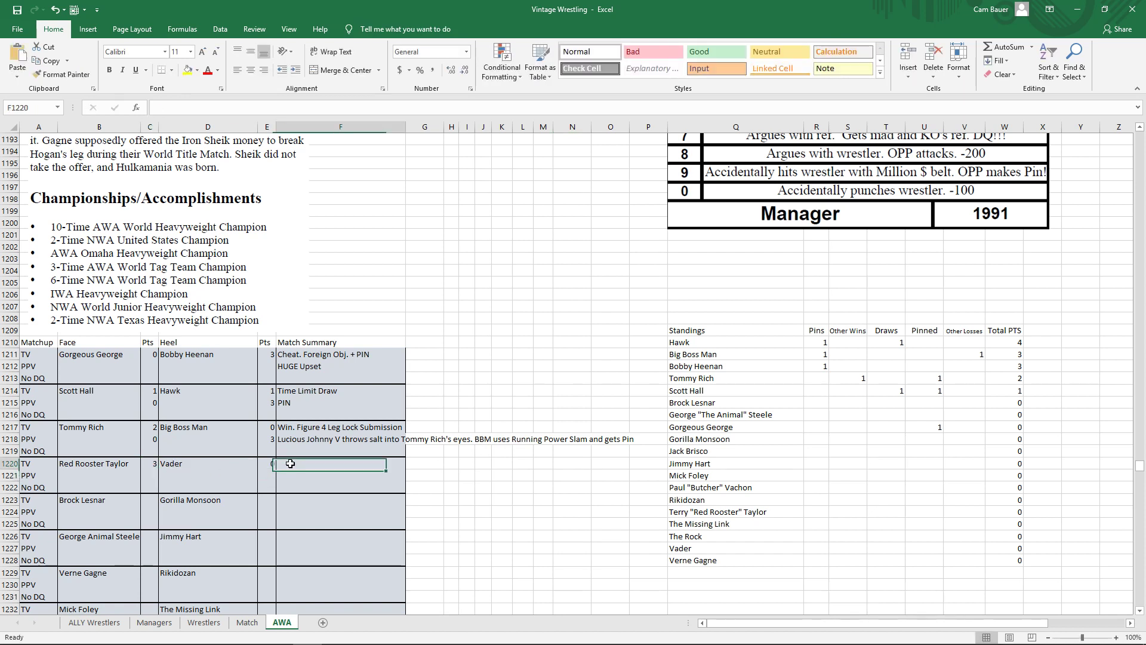
# Step: Write the match summary in F1220: Iron Mike Sharpe's brass knuckles, Taylor intercepts and knocks out Vader...PIN
pyautogui.click(286, 464)
pyautogui.write('Iron Mike Sharpe throws Bras')
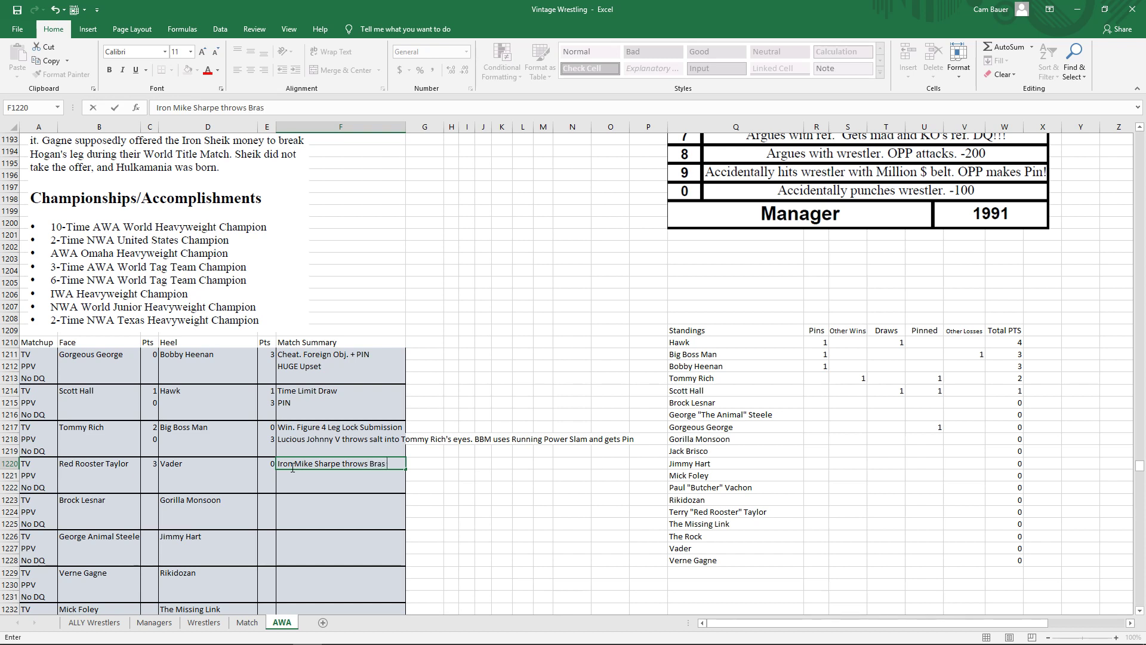
pyautogui.write('s Knuck')
pyautogui.write('ler')
pyautogui.write(' into run')
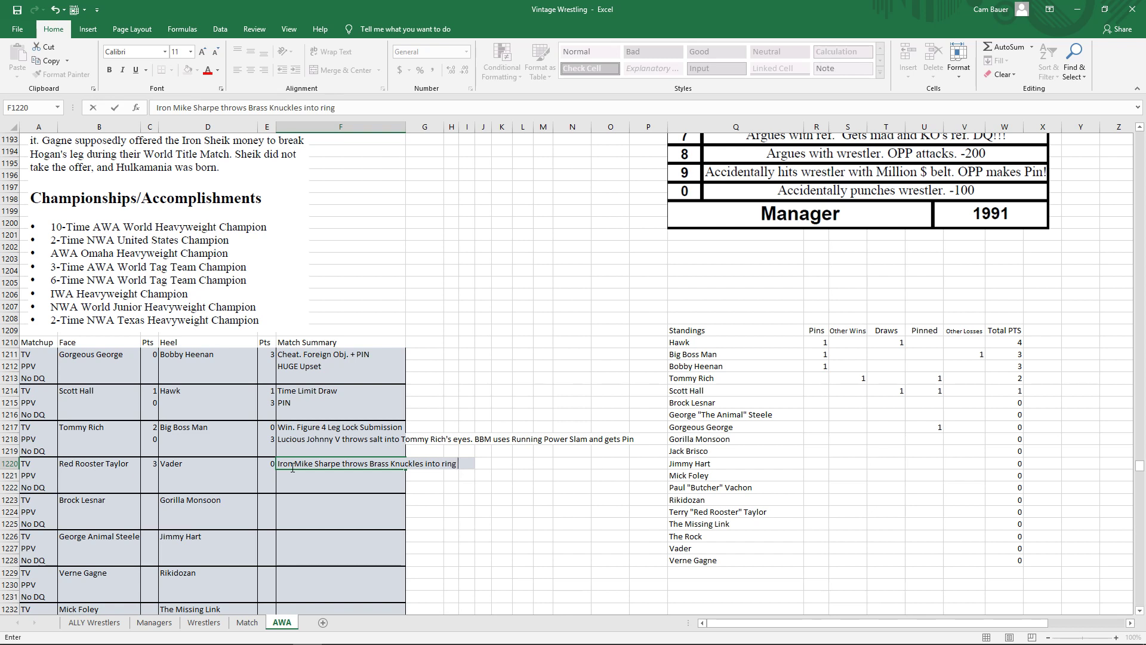
pyautogui.write('Red Rooser')
pyautogui.write('ter inte')
pyautogui.write('rcepts')
pyautogui.write(' and')
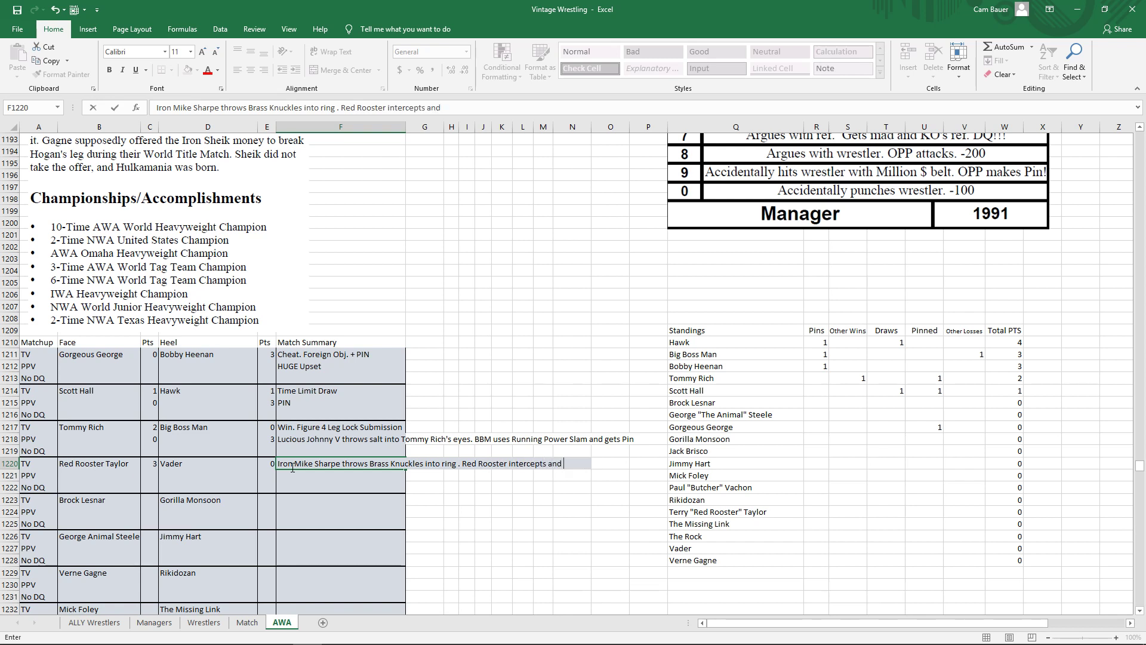
pyautogui.write(' knocks out')
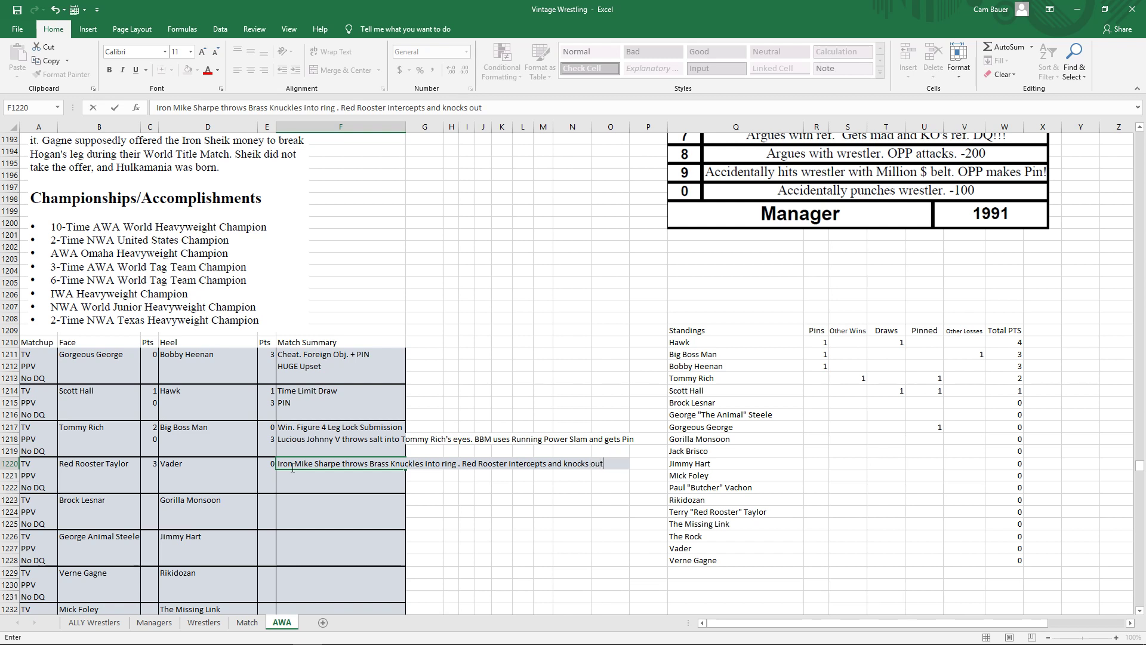
pyautogui.write(' vader..')
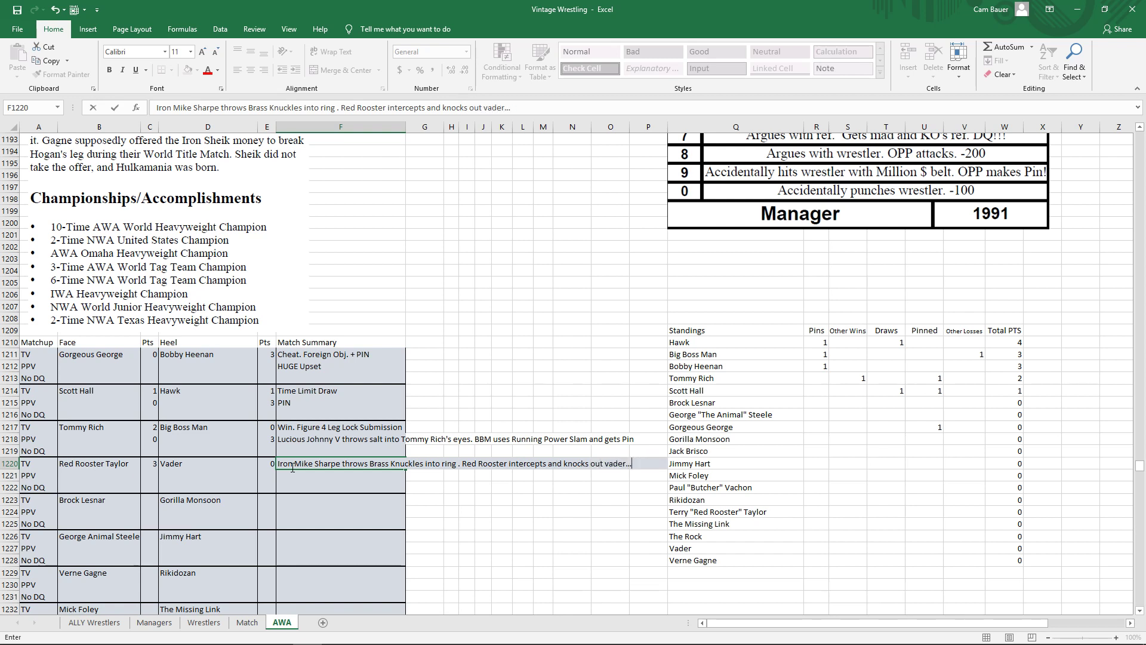
pyautogui.write('.PIN')
# Step: Record 1 pin for Taylor in R1224 and 1 pinned for Vader in U1227
pyautogui.click(817, 513)
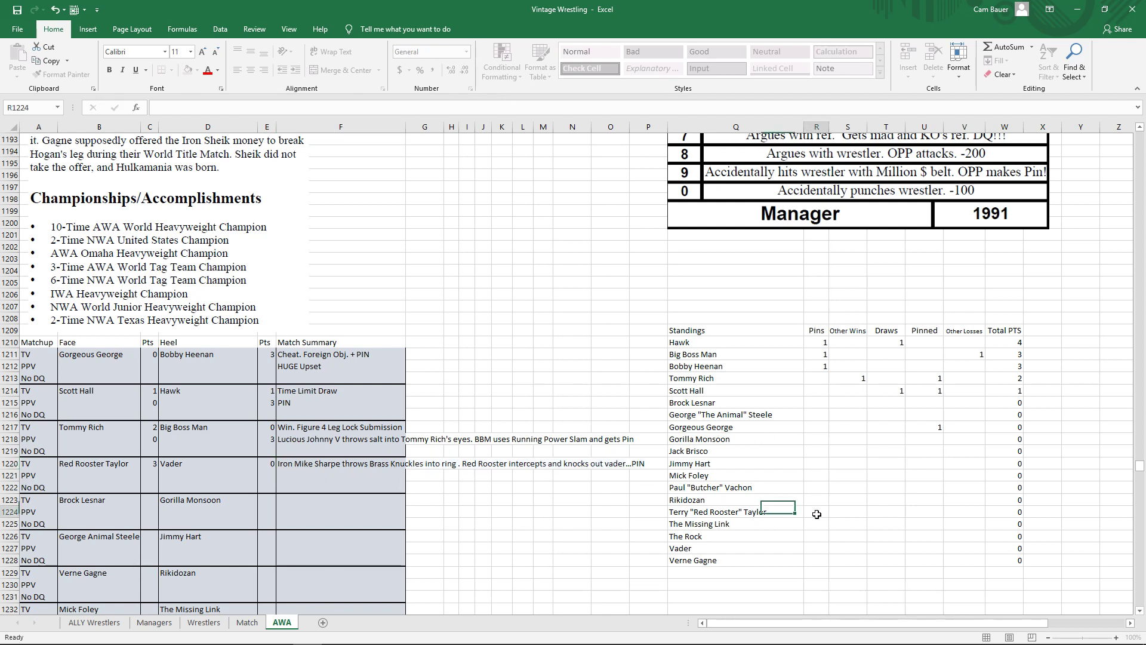
pyautogui.write('1')
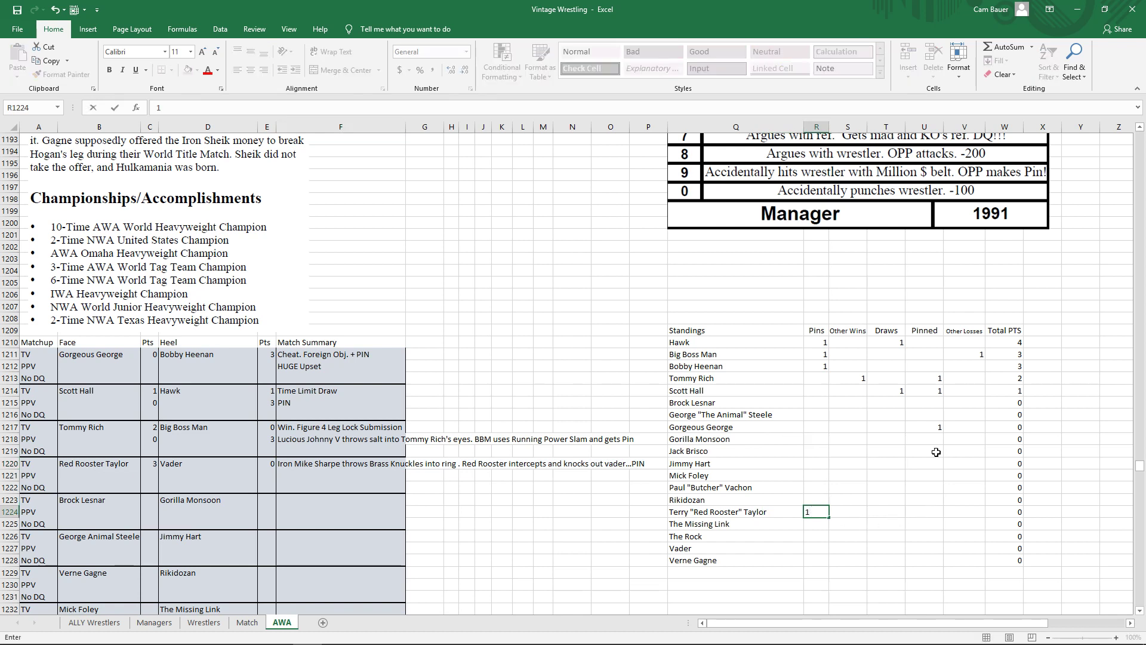
pyautogui.click(926, 548)
pyautogui.write('1')
pyautogui.press('Return')
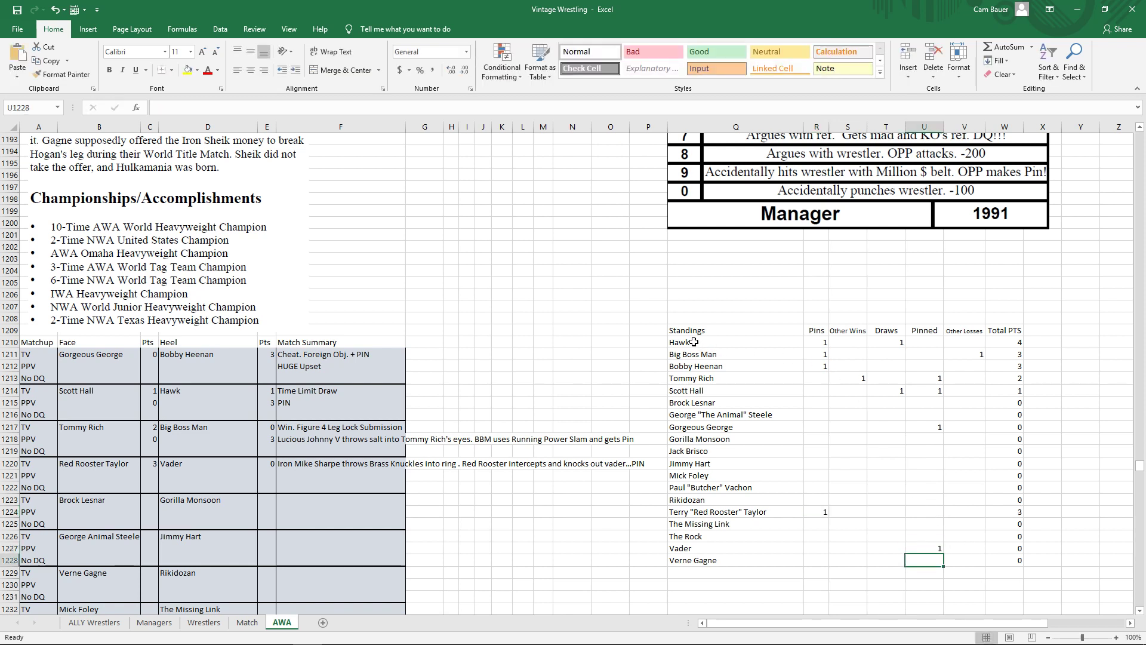
# Step: Select the Standings table Q1209:W1228 and turn on Filter
pyautogui.moveTo(691, 330); pyautogui.dragTo(1019, 562)
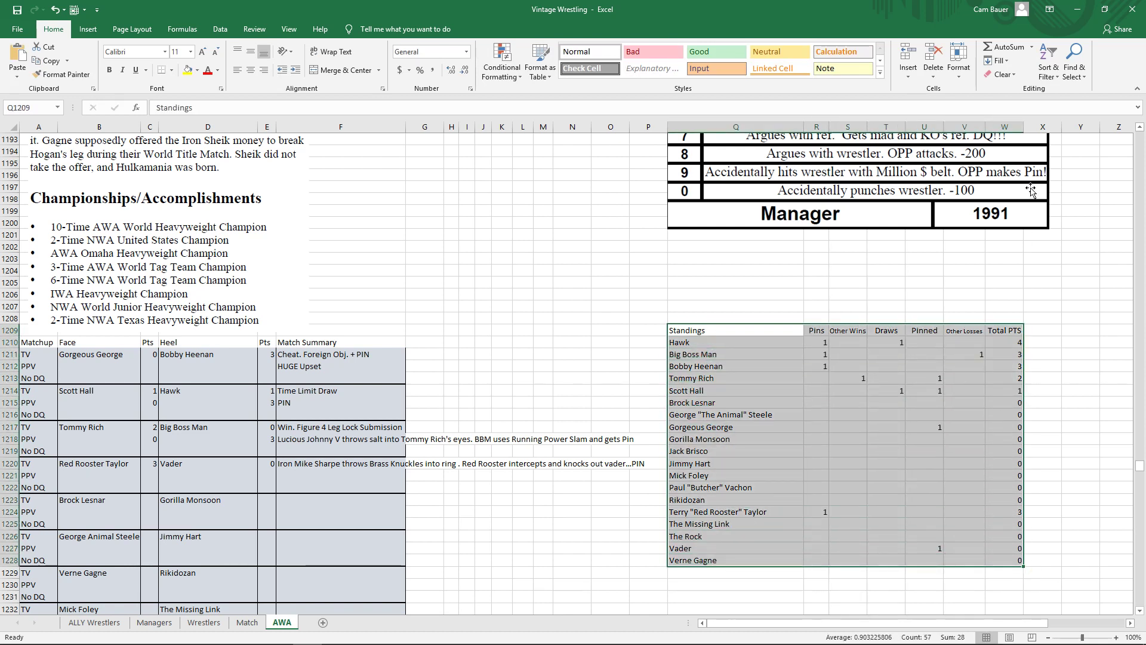
pyautogui.click(1049, 69)
pyautogui.click(1064, 134)
# Step: Custom-sort the Standings by Total PTS, largest to smallest
pyautogui.click(1049, 66)
pyautogui.click(1072, 118)
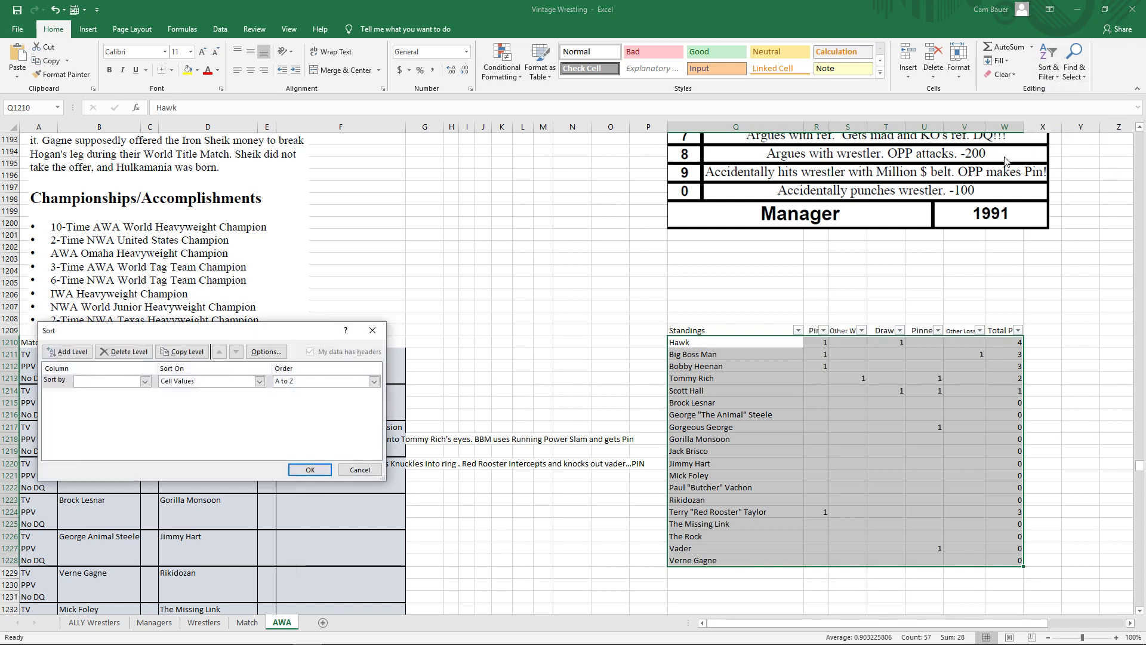
pyautogui.click(101, 382)
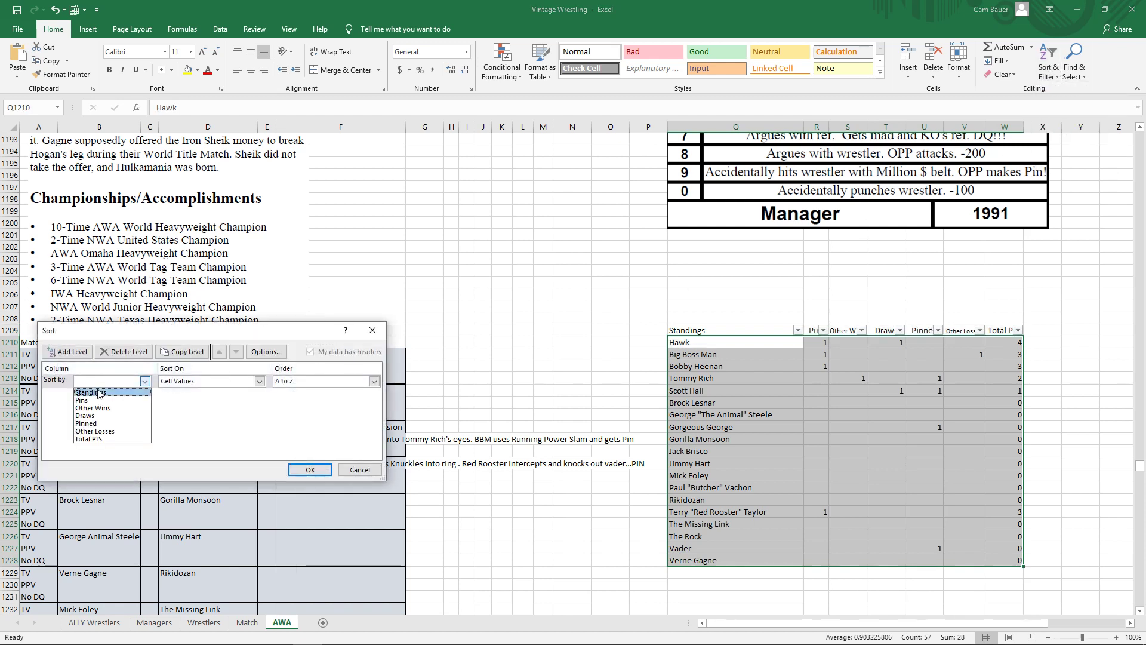
pyautogui.click(96, 440)
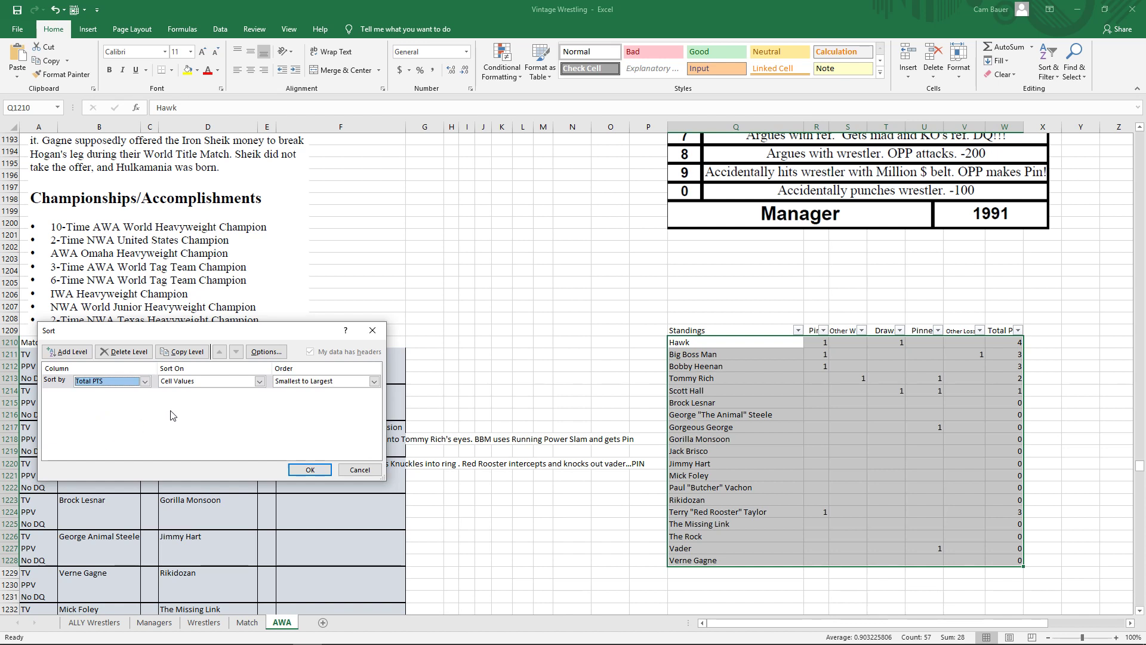
pyautogui.click(317, 382)
pyautogui.click(307, 396)
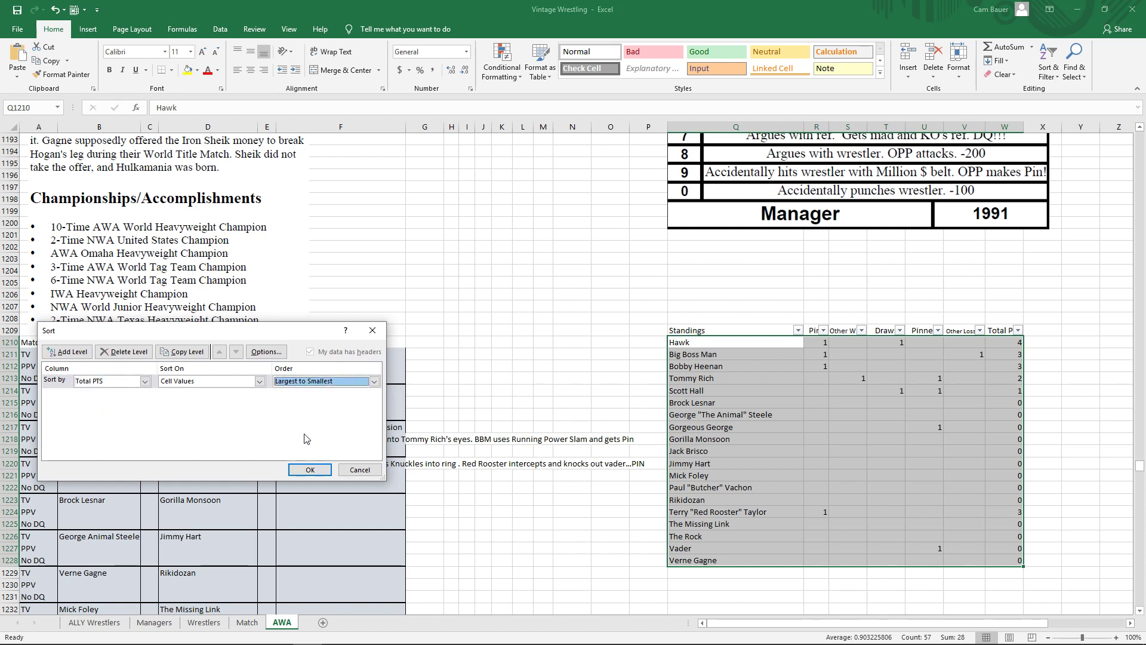
pyautogui.click(306, 471)
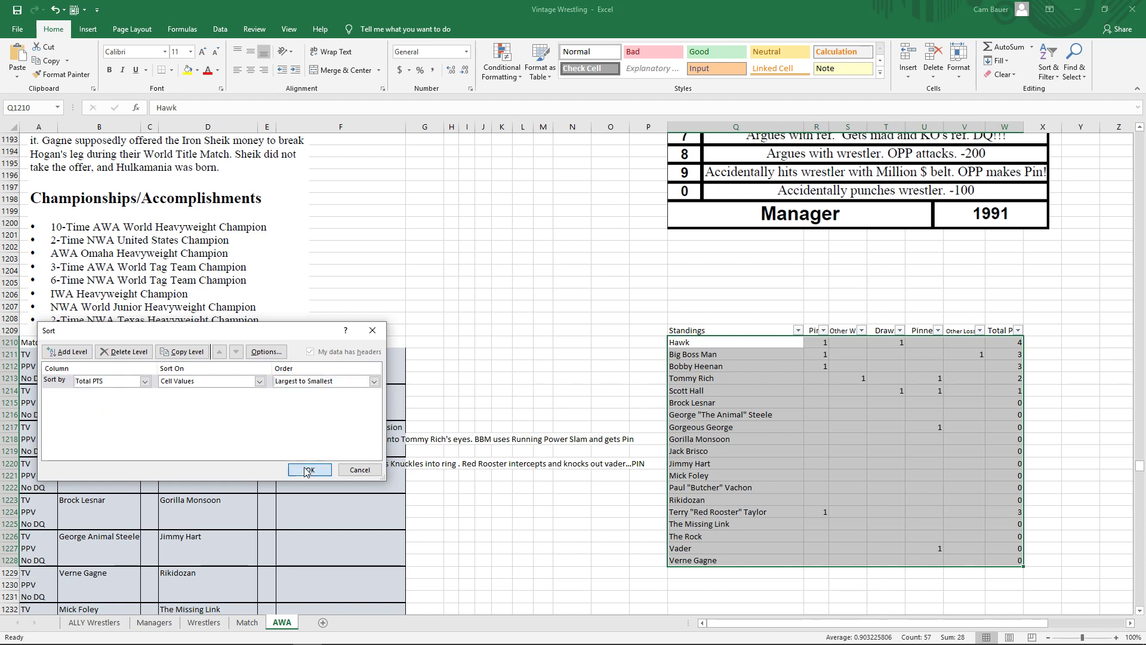
pyautogui.click(727, 365)
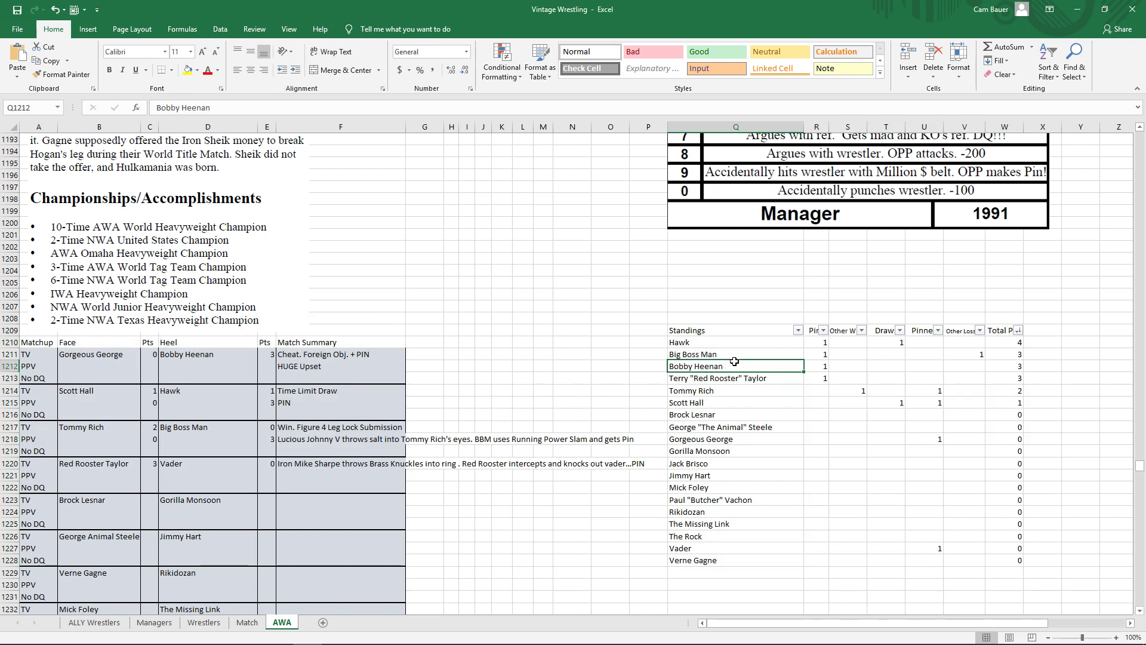